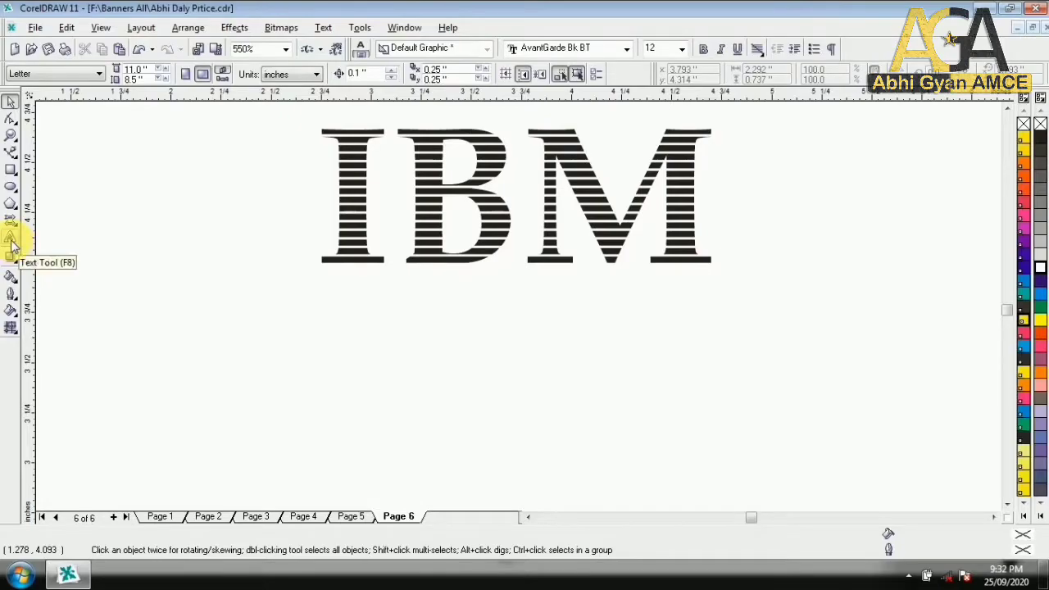
Add the artistic text "IBM" below the left part of the striped logo and select it as an object
left_click(10, 239)
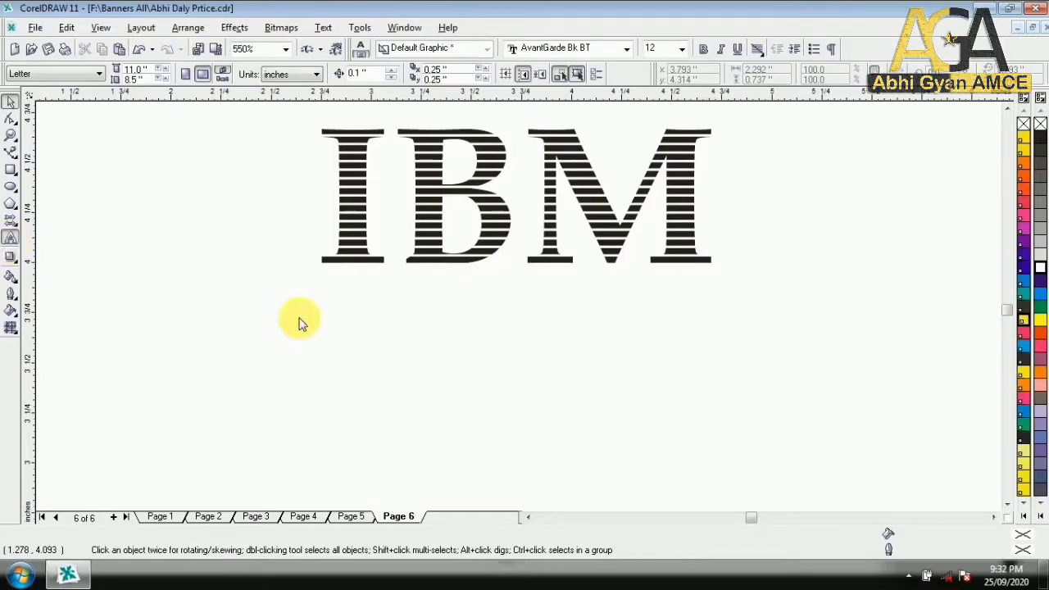
left_click(297, 376)
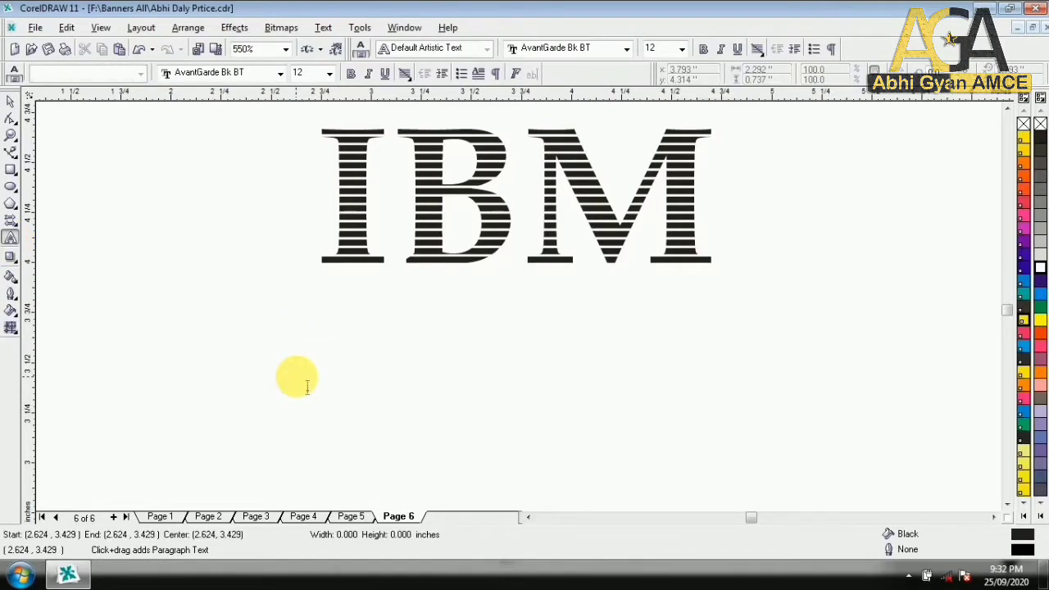
left_click(307, 387)
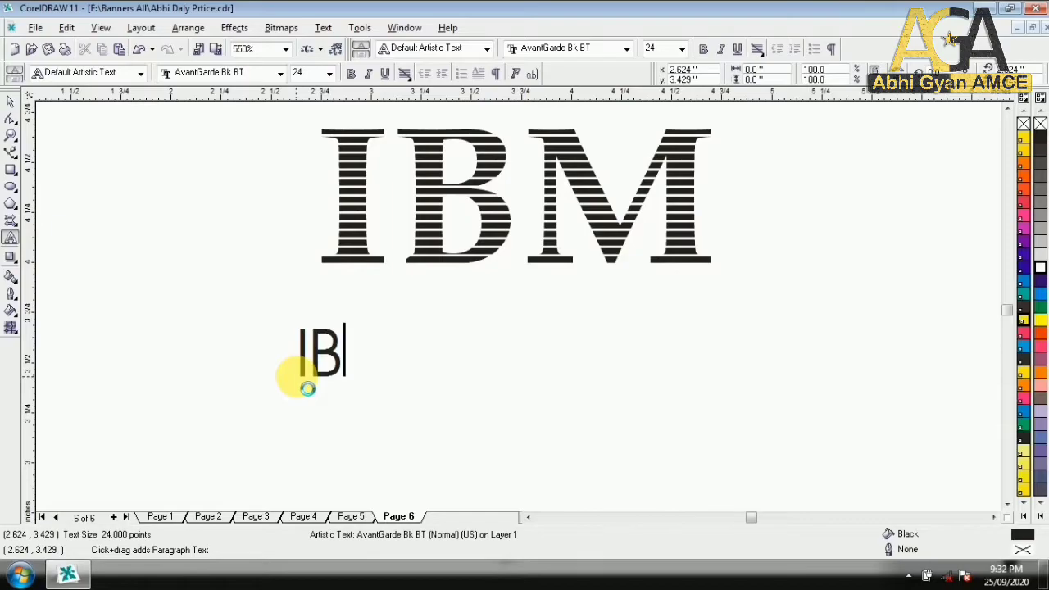
left_click(9, 102)
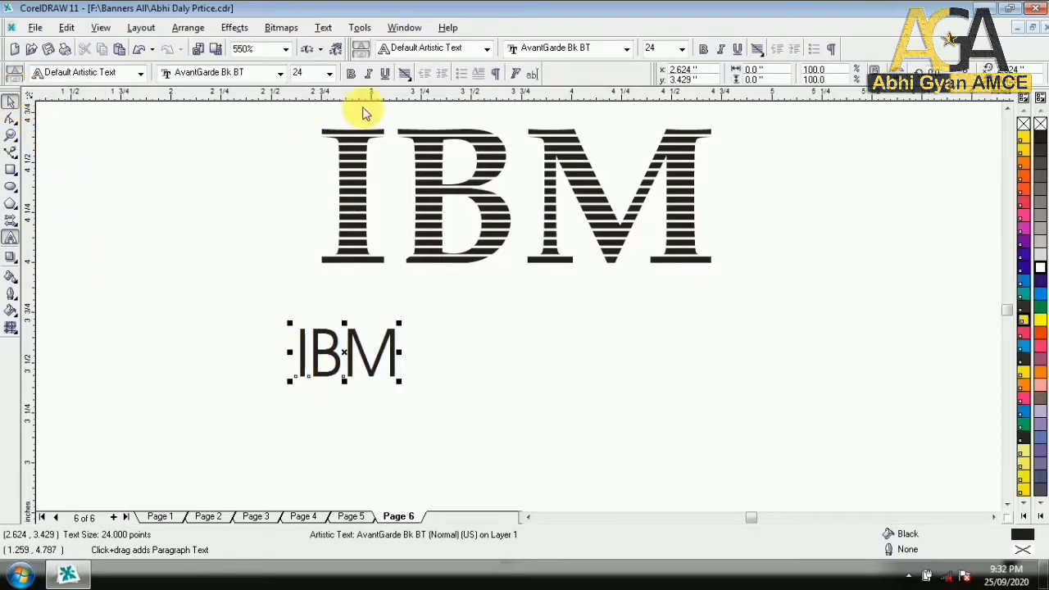
Preview the IBM text in the fonts around Times New Roman, from Symbol to Varsha, to compare letter shapes
left_click(533, 48)
left_click_drag(690, 164, 680, 420)
scroll(557, 293, "up", 2)
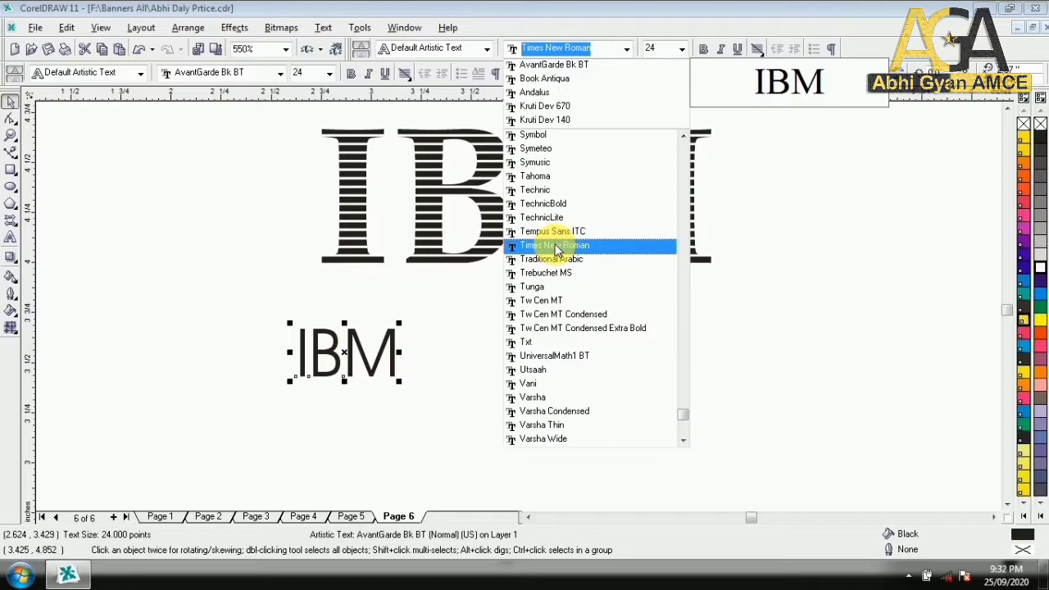
key("Down")
key("Down")
key("Down")
key("Up")
key("Up")
key("Up")
key("Up")
key("Up")
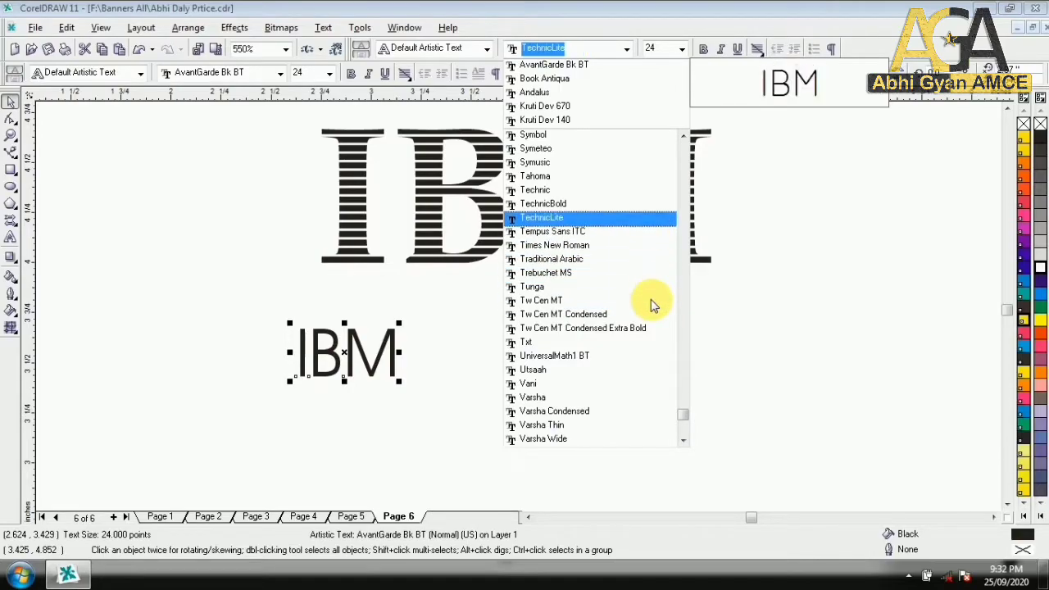
Browse the fonts from H onward, through Impact, Italic and the Kruti Dev families, for one matching the logo's slab-serif letters
type("H")
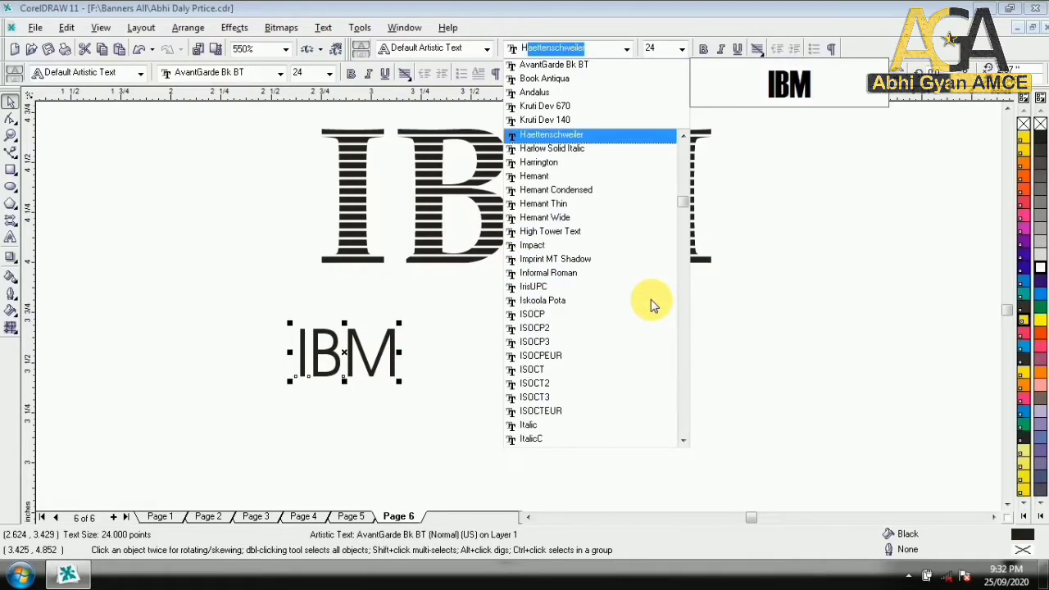
type("Impact")
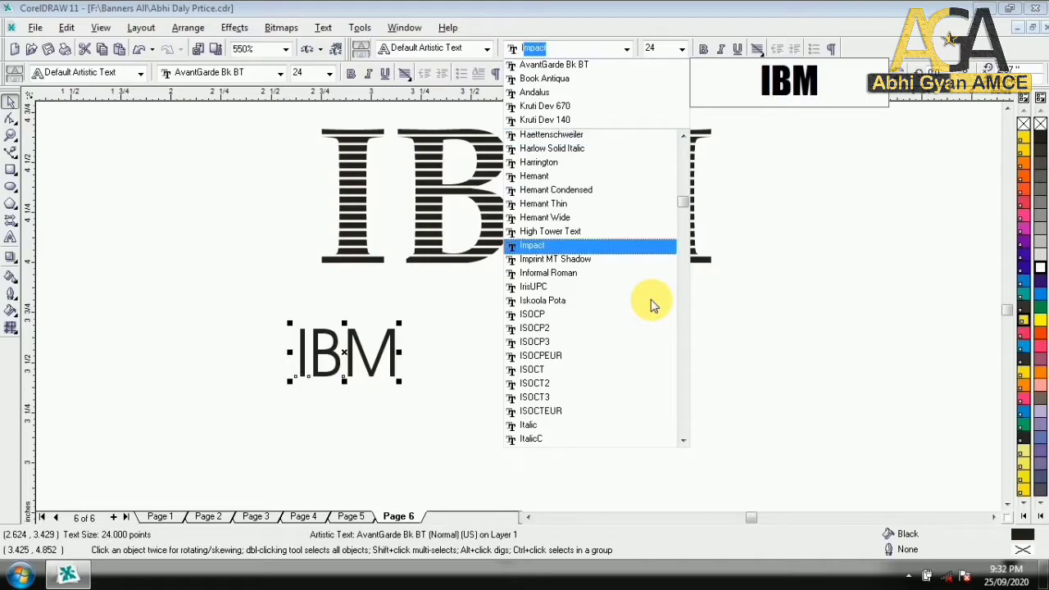
key("Down")
key("Down")
key("Down")
key("Down")
key("Down")
key("Down")
key("Down")
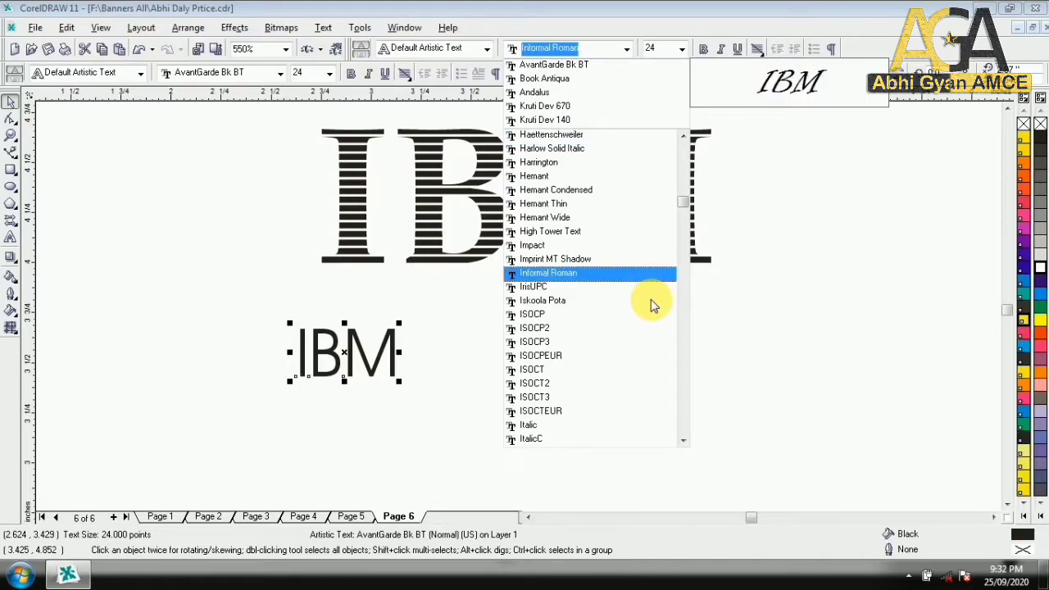
key("Down")
key("Down")
key("Down")
key("Down")
key("Down")
key("Down")
key("Down")
key("Down")
key("Down")
key("Down")
key("Down")
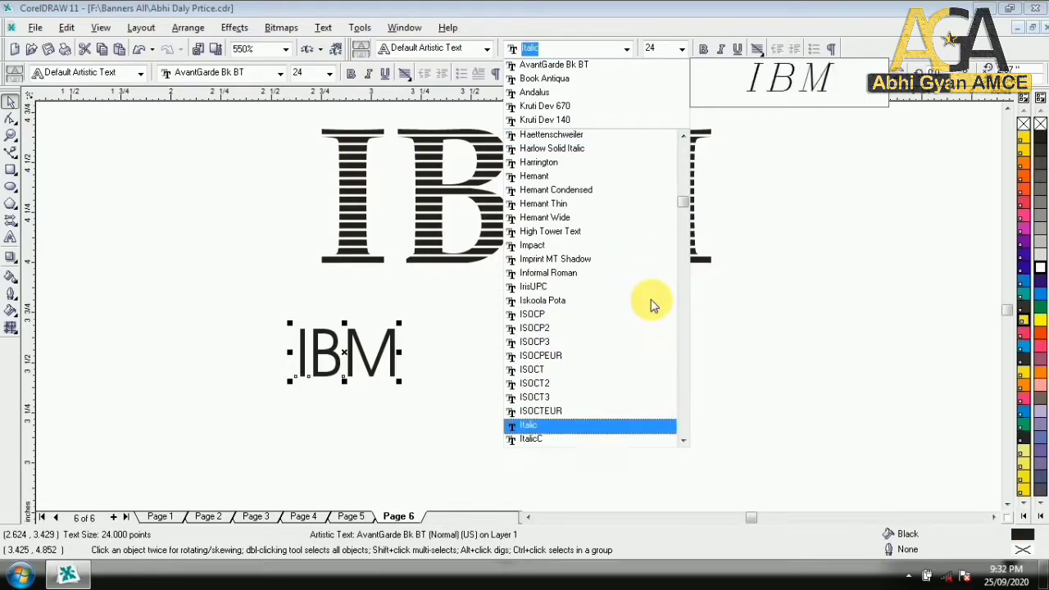
key("Down")
key("Down")
key("Down")
key("Down")
key("Down")
key("Down")
key("Down")
key("Down")
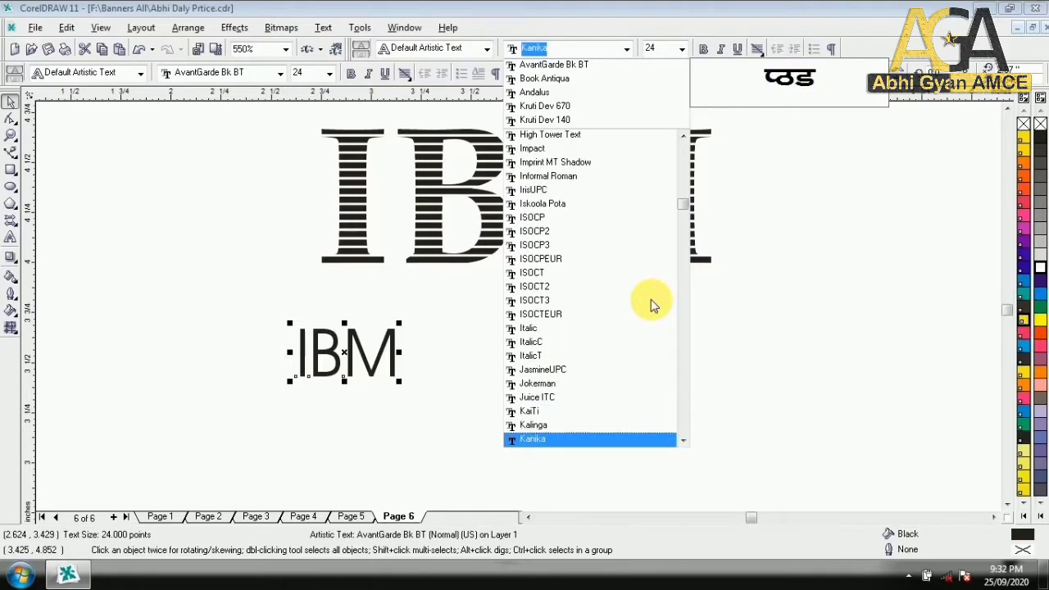
key("Down")
key("Down")
key("Down")
key("Down")
key("Down")
key("Down")
key("Down")
key("Down")
key("Down")
key("Down")
key("Down")
key("Down")
key("Down")
key("Down")
key("Down")
key("Down")
key("Down")
key("Down")
key("Down")
key("Down")
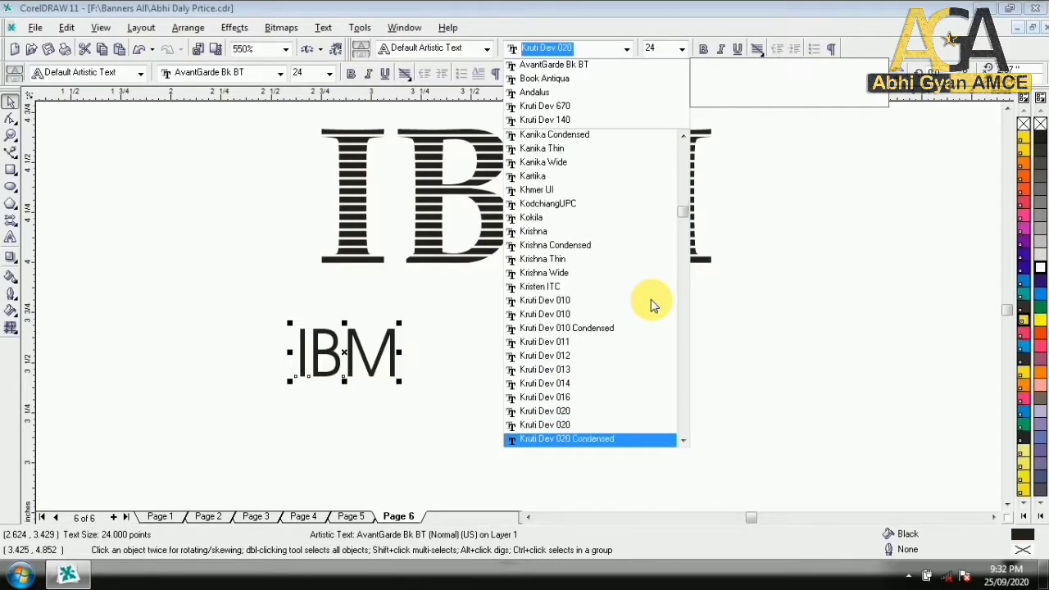
key("Down")
key("Down")
key("Down")
key("Down")
key("Down")
key("Down")
key("Down")
key("Down")
key("Down")
key("Down")
key("Down")
key("Down")
key("Down")
key("Down")
key("Down")
key("Down")
key("Down")
key("Down")
key("Down")
key("Down")
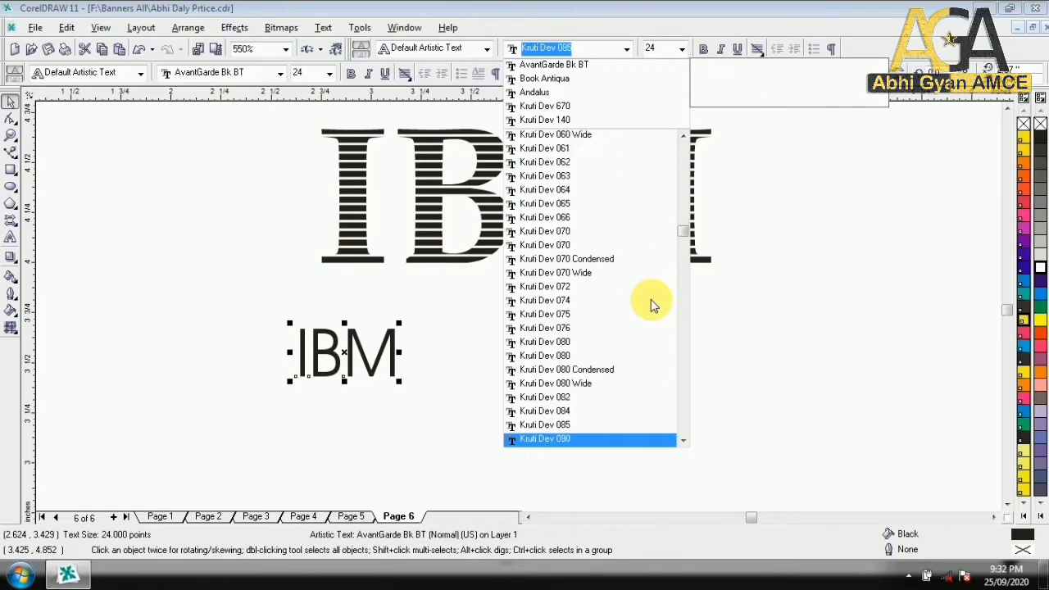
key("Down")
key("Down")
key("Down")
key("Down")
key("Down")
key("Down")
key("Down")
key("Down")
key("Down")
key("Down")
key("Down")
key("Down")
key("Down")
key("Down")
key("Down")
key("Down")
key("Down")
key("Down")
key("Down")
key("Down")
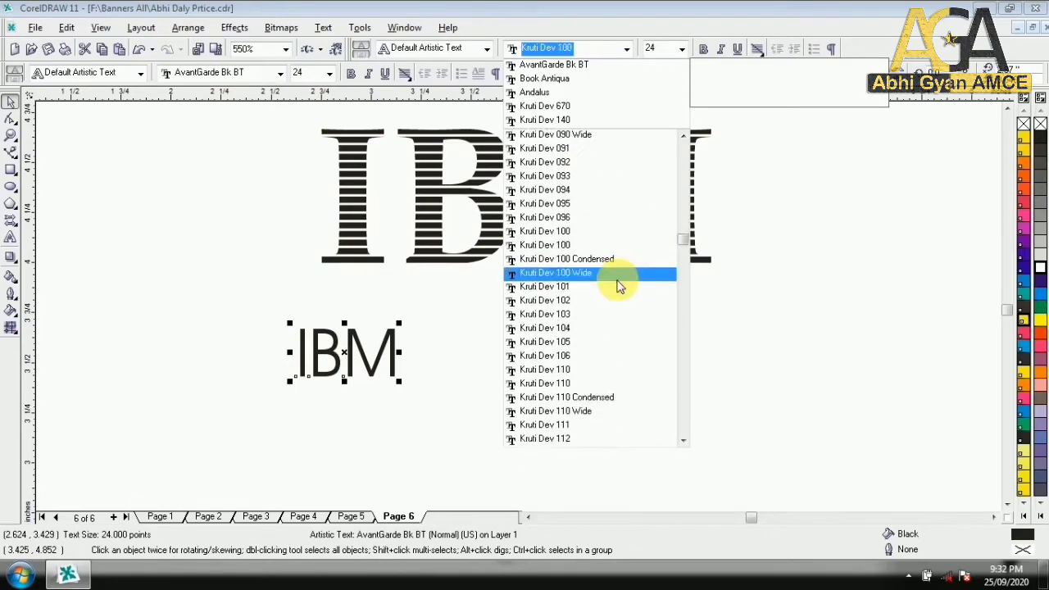
key("Down")
key("Down")
key("Down")
key("Down")
key("Down")
key("Down")
key("Down")
key("Down")
key("Down")
key("Down")
key("Down")
key("Down")
key("Down")
key("Down")
key("Down")
key("Down")
key("Down")
key("Down")
key("Down")
key("Down")
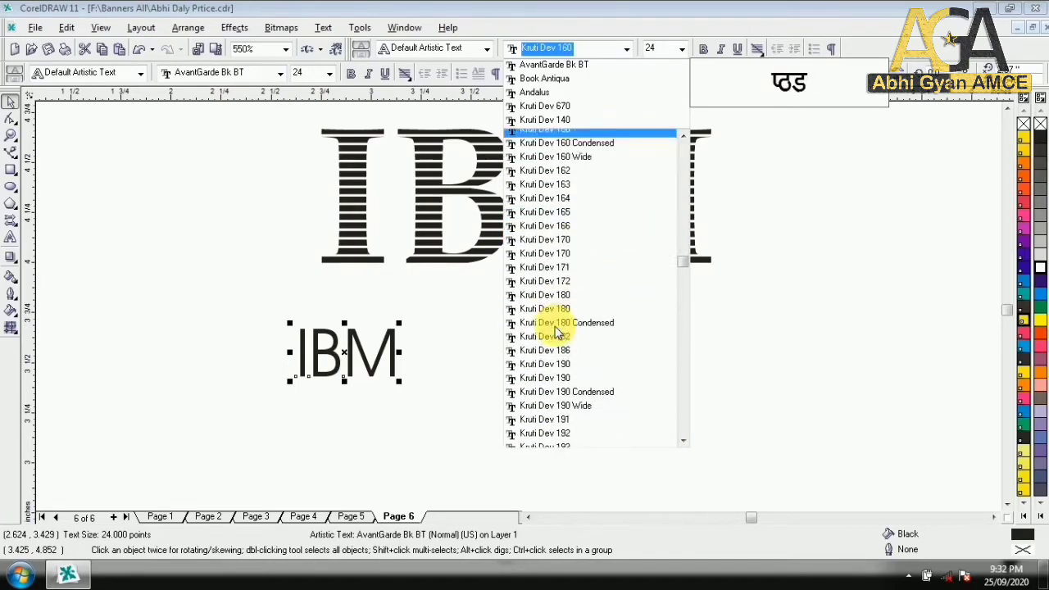
key("Down")
key("Down")
key("Down")
key("Down")
key("Down")
key("Down")
key("Down")
key("Down")
key("Down")
key("Down")
key("Down")
key("Down")
key("Down")
key("Down")
key("Down")
key("Down")
key("Down")
key("Down")
key("Down")
key("Down")
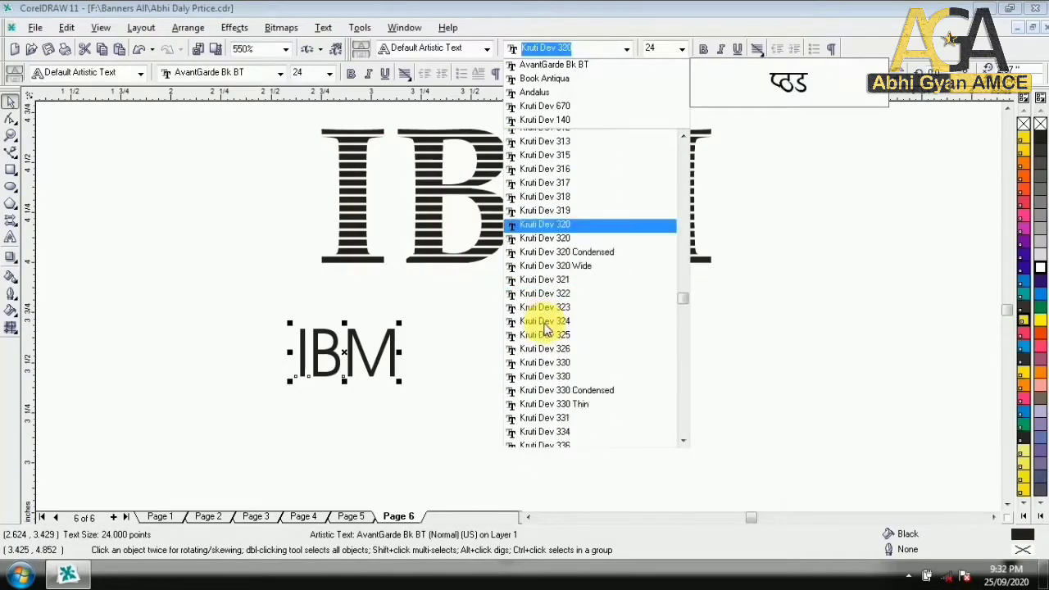
Browse the fonts from Kruti Dev 320 through the Kundli and L-named families for one resembling the logo's letters
key("Down")
key("Down")
key("Down")
key("Down")
key("Down")
key("Down")
key("Down")
key("Down")
key("Down")
key("Down")
key("Down")
key("Down")
key("Down")
key("Down")
key("Down")
key("Down")
key("Down")
key("Down")
key("Down")
key("Down")
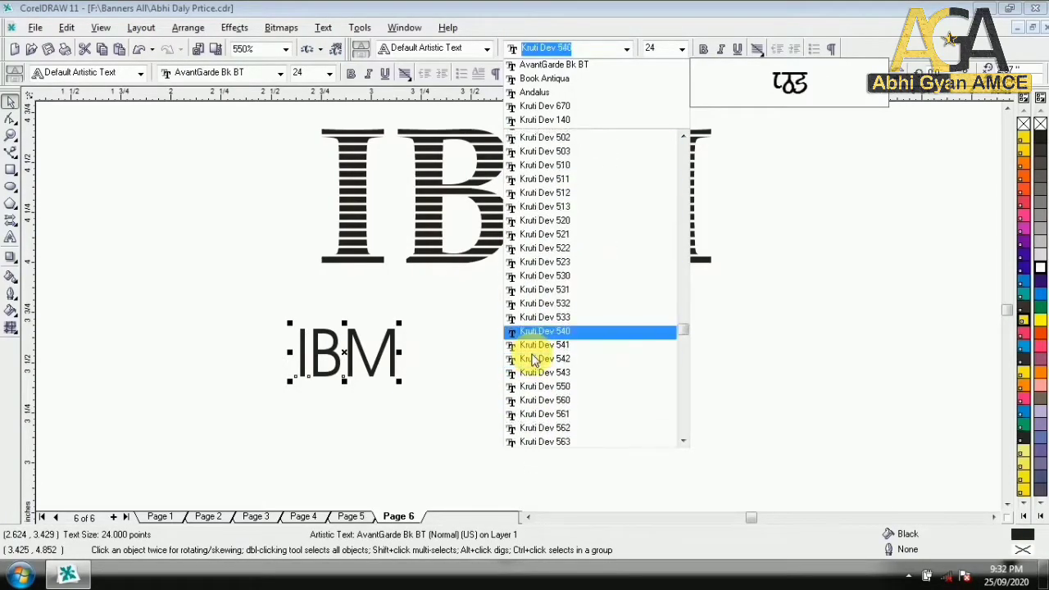
key("Down")
key("Down")
key("Down")
key("Down")
key("Down")
key("Down")
key("Down")
key("Down")
key("Down")
key("Down")
key("Down")
key("Down")
key("Down")
key("Down")
key("Down")
key("Down")
key("Down")
key("Down")
key("Down")
key("Down")
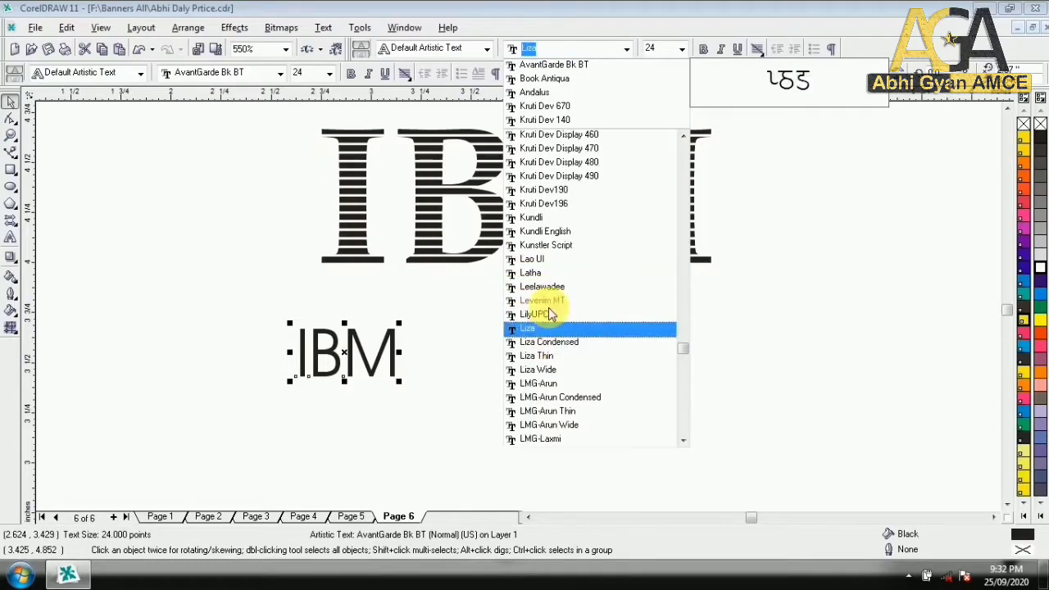
Set the IBM text in bold Lao UI and enlarge it to about 80 points, roughly the striped logo's width
left_click(532, 259)
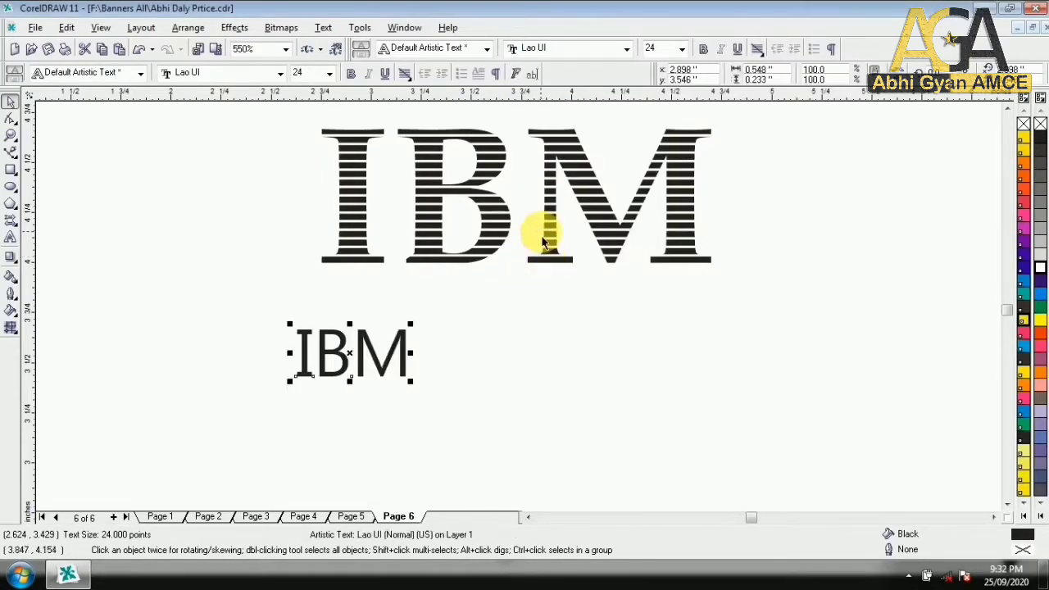
left_click(703, 48)
left_click_drag(422, 381, 702, 497)
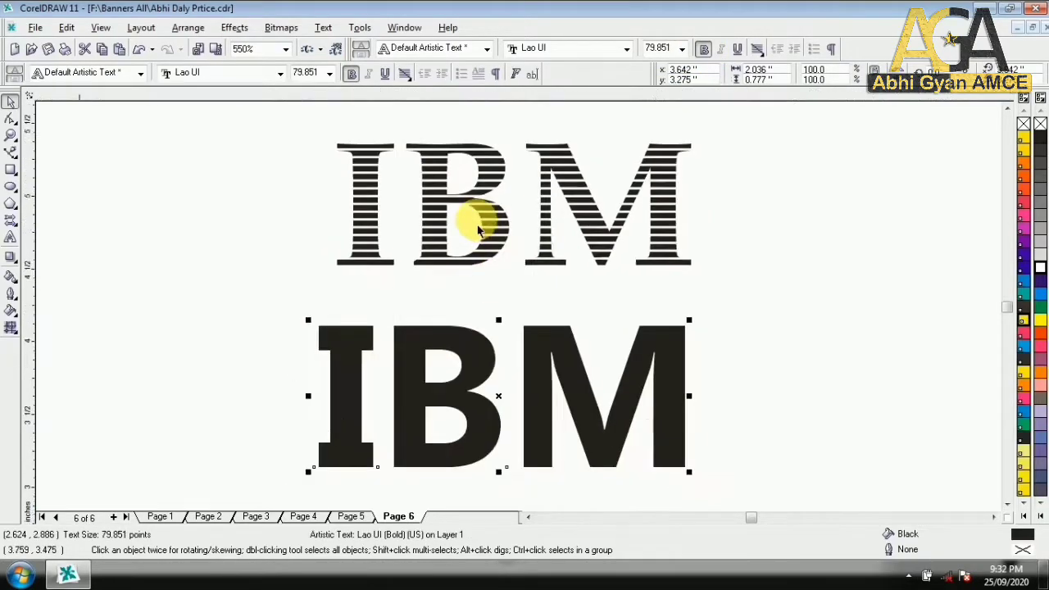
Draw a thin horizontal rectangle about 2.48 by 0.017 inches just above the IBM text, with white fill and white outline
scroll(480, 419, "up", 3)
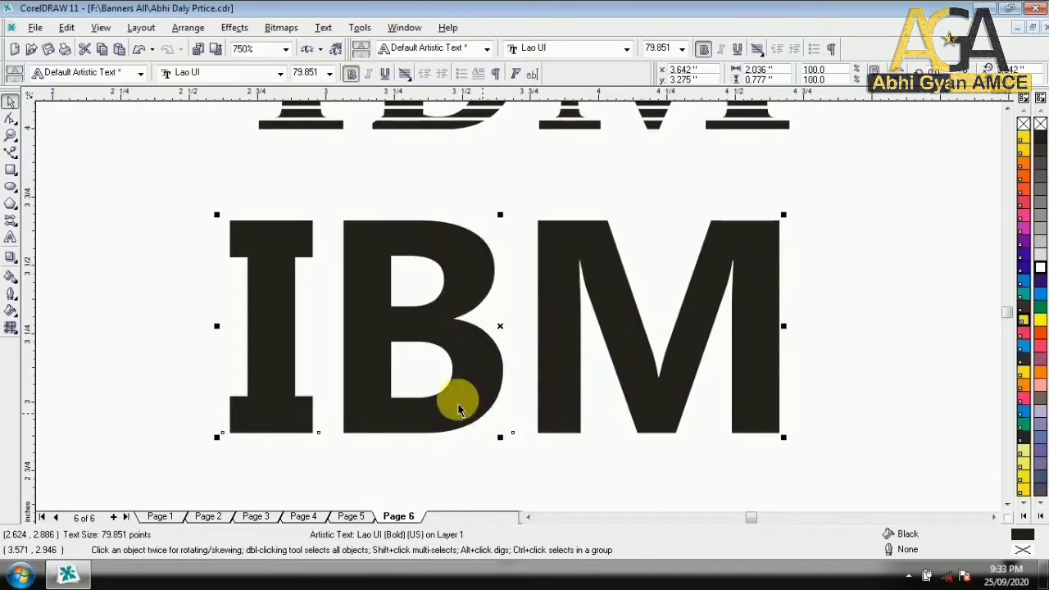
left_click(11, 169)
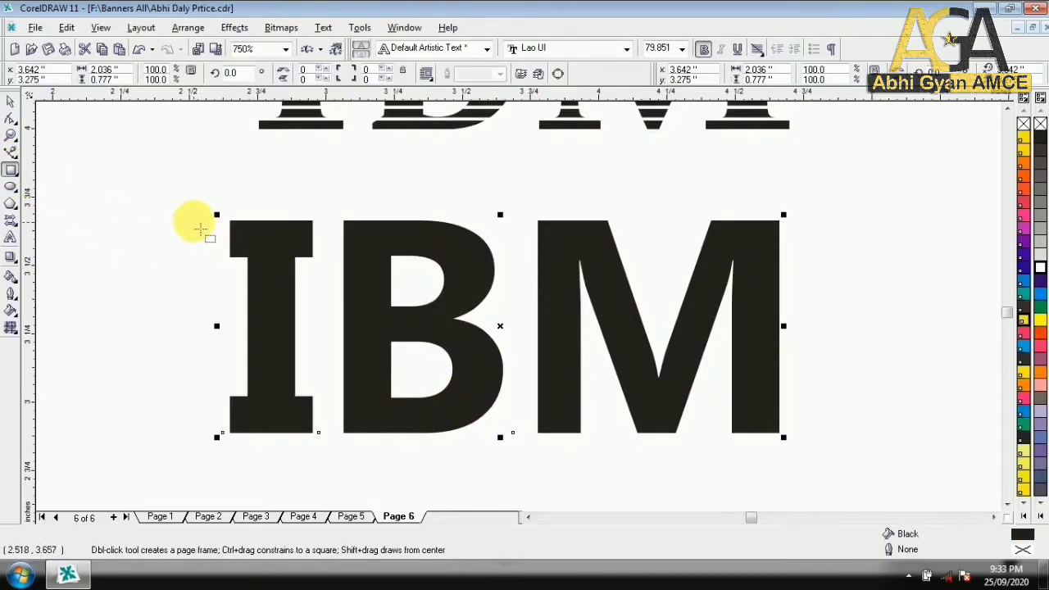
left_click_drag(183, 211, 859, 212)
left_click(1040, 266)
right_click(1040, 266)
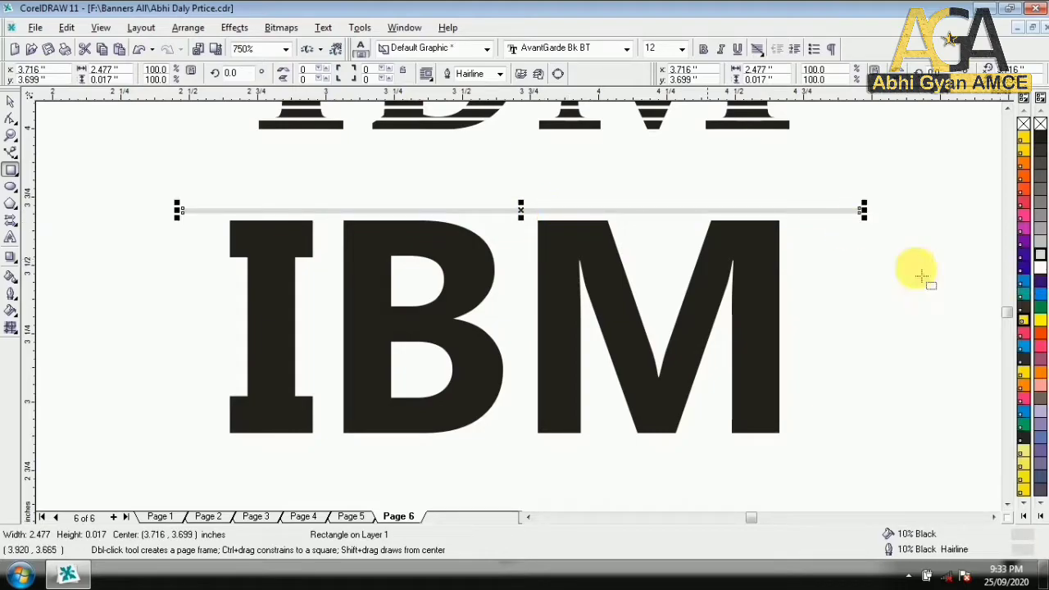
left_click(1038, 272)
right_click(1039, 272)
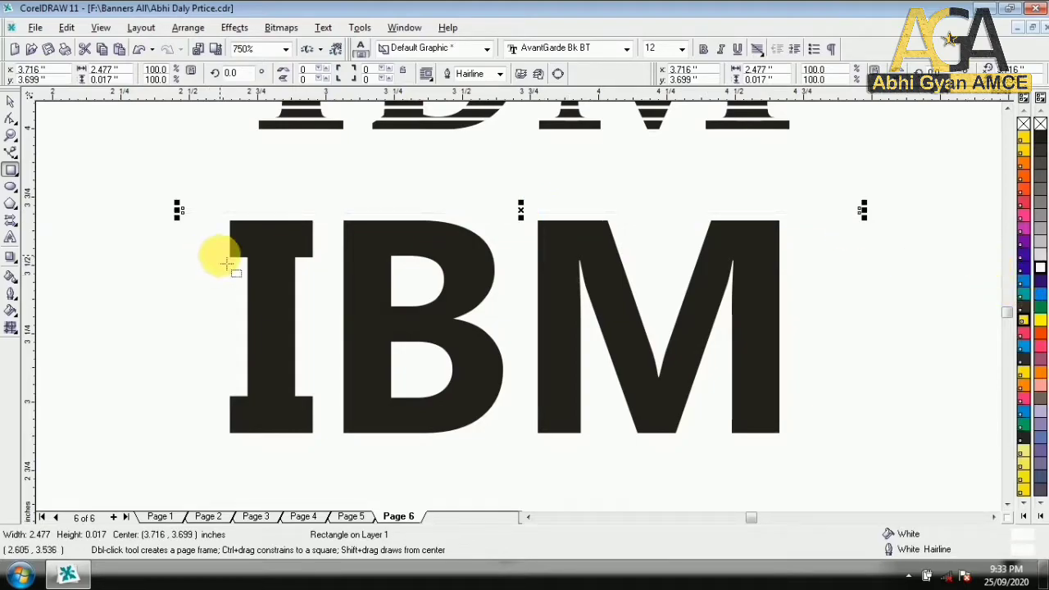
Try to stripe the letters by duplicating the white bar, placing the copy near their tops and repeating the duplication downward
key("space")
key("ctrl+d")
left_click_drag(588, 144, 514, 242)
key("ctrl+r")
key("ctrl+r")
key("ctrl+r")
key("ctrl+r")
key("ctrl+r")
key("ctrl+r")
key("ctrl+r")
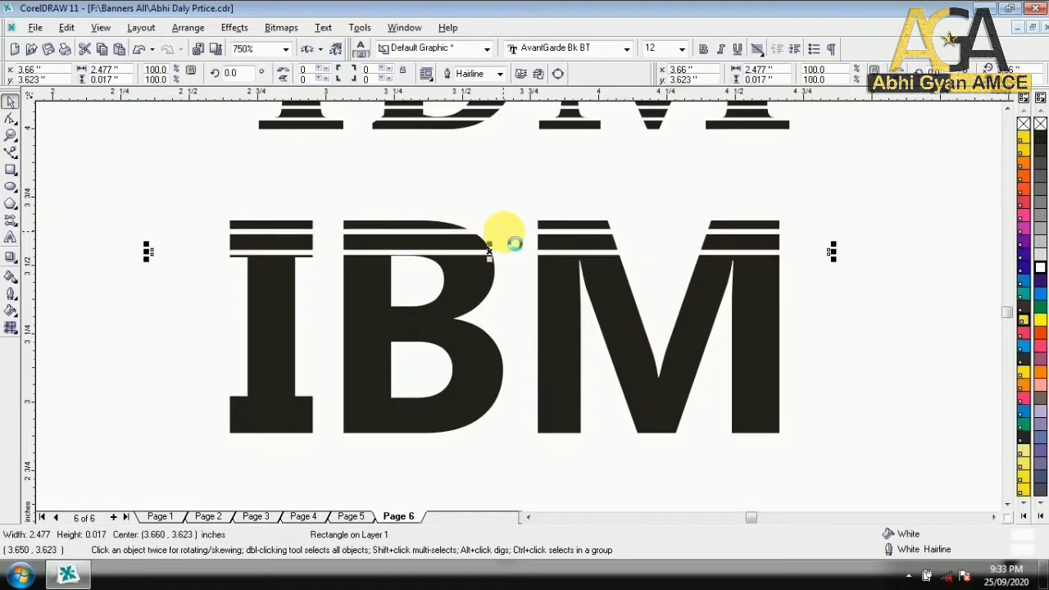
key("ctrl+r")
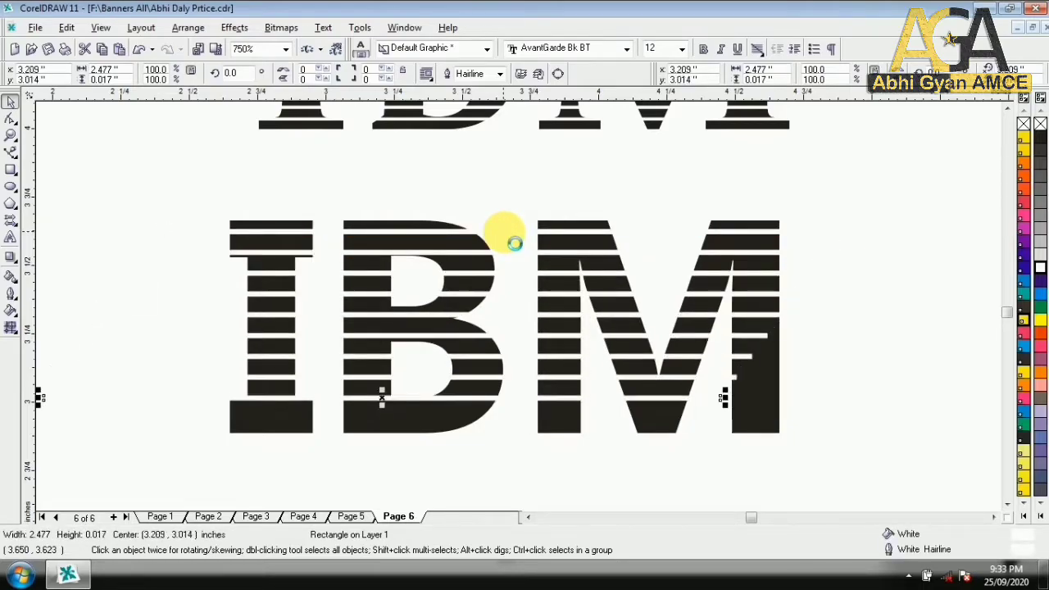
Undo the repeated bars and the placement of the duplicated bar
key("ctrl+z")
key("ctrl+z")
key("ctrl+z")
key("ctrl+z")
key("ctrl+z")
key("ctrl+z")
key("ctrl+z")
key("ctrl+z")
key("ctrl+z")
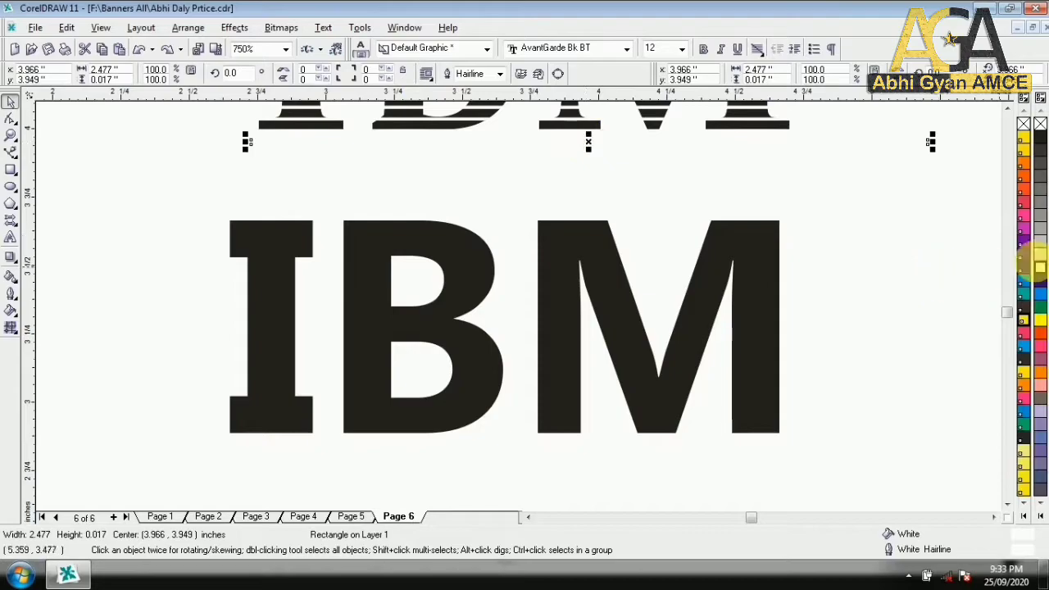
Fill the bar just above the letters with 20% Black and delete the extra duplicate bar higher up
left_click(1041, 249)
left_click(687, 197)
left_click(684, 212)
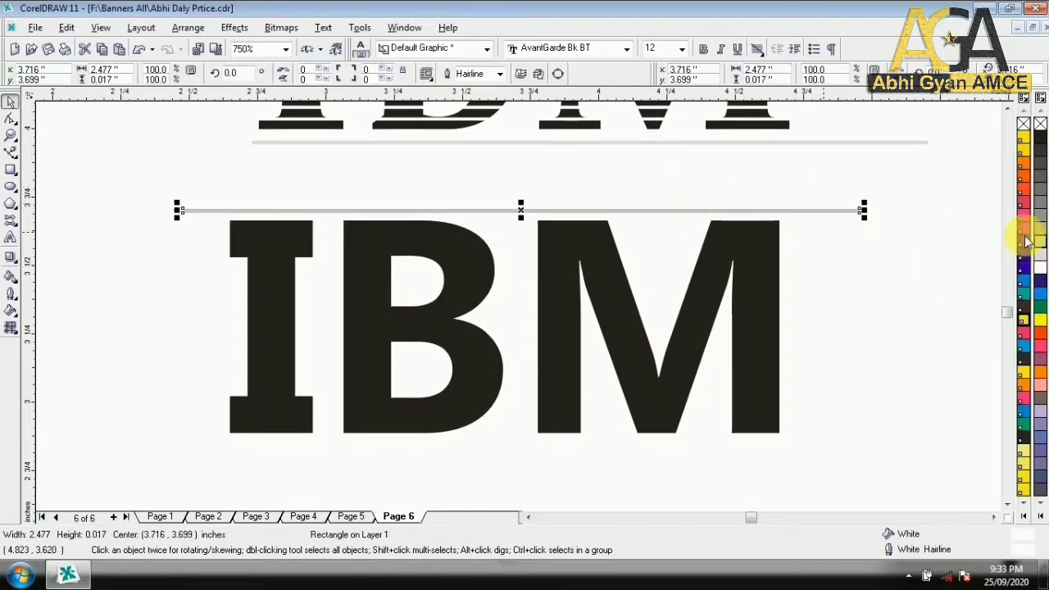
left_click(1041, 249)
left_click(899, 151)
left_click(662, 231)
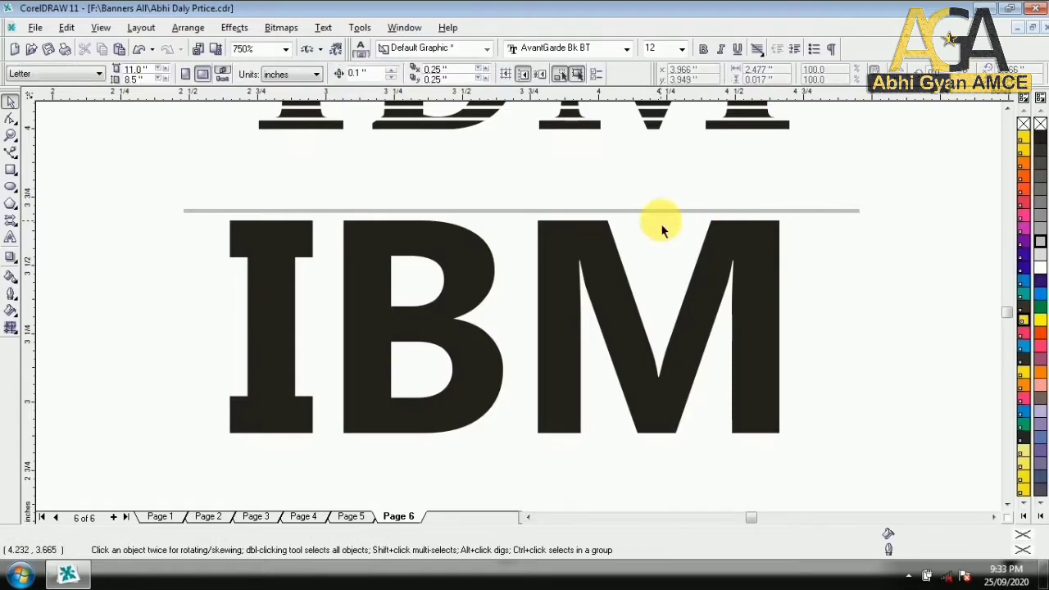
Move the grey bar slightly toward the letters, then place a white-filled duplicate across their upper part, about 0.07 inches lower
left_click(665, 220)
left_click_drag(664, 218, 658, 221)
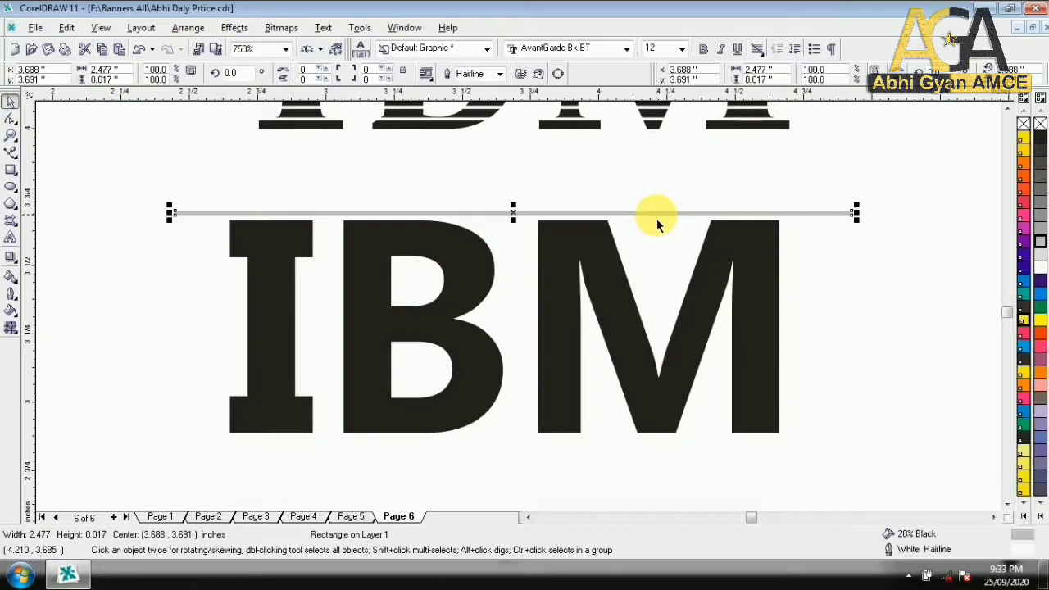
key("ctrl+d")
left_click_drag(623, 155, 561, 238)
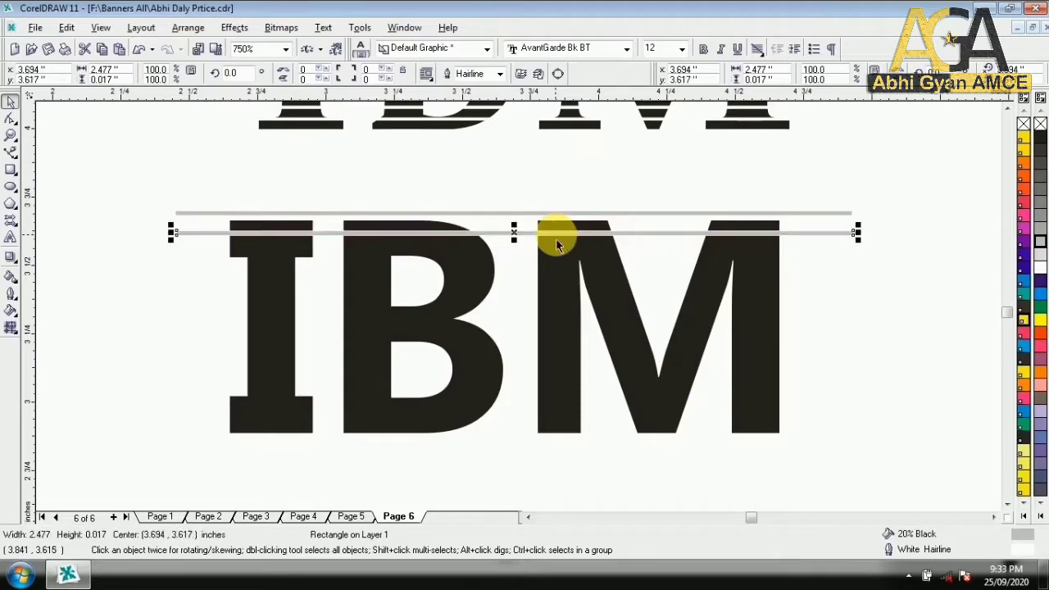
left_click(1039, 267)
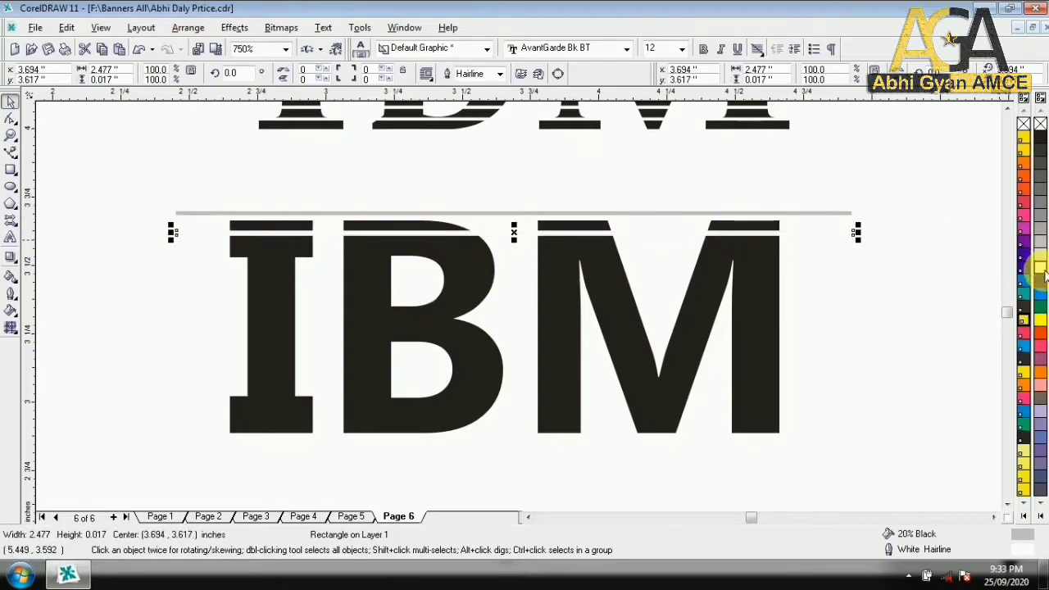
Repeat the white bar's duplication ten times at the same spacing, down to the base of the IBM letters
key("ctrl+r")
key("ctrl+r")
key("ctrl+r")
key("ctrl+r")
key("ctrl+r")
key("ctrl+r")
key("ctrl+r")
key("ctrl+r")
key("ctrl+r")
key("ctrl+r")
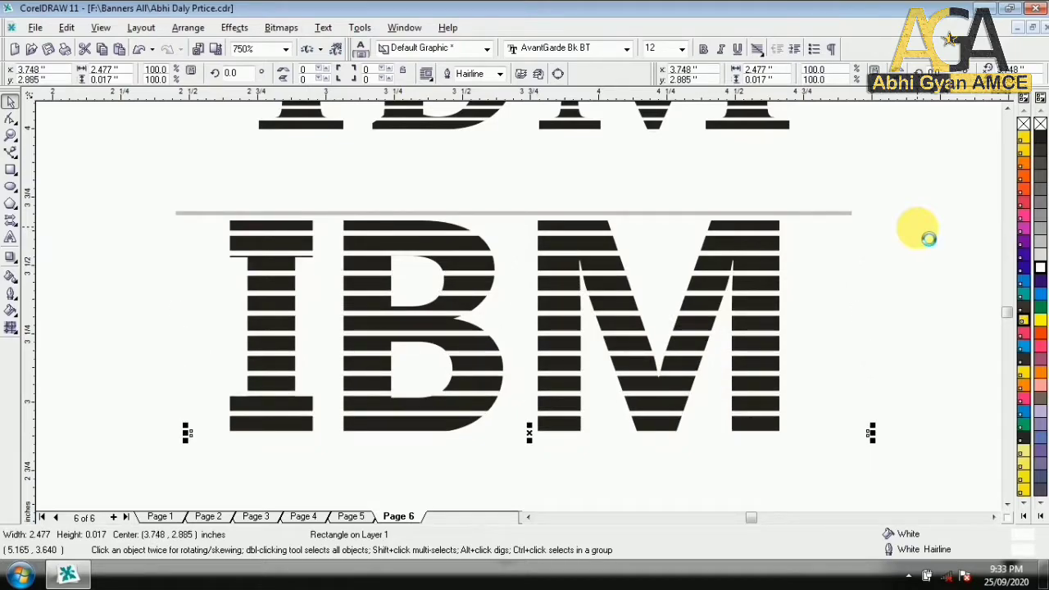
Fill the remaining grey bar above the letters with white and deselect it
left_click(823, 214)
left_click(1039, 268)
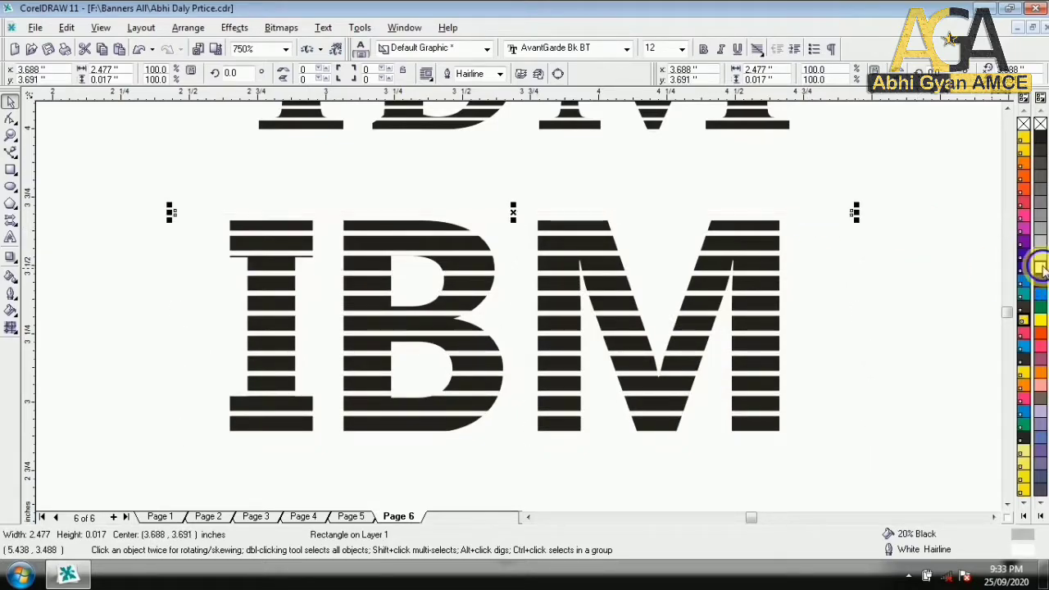
left_click(69, 146)
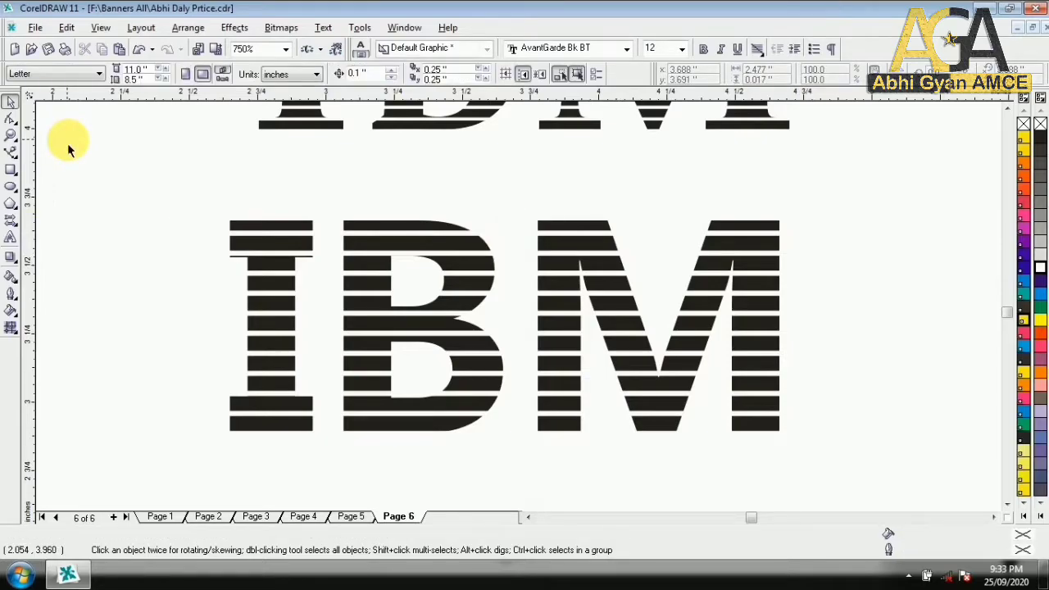
Try to weld the IBM text and all the white bars into one shape
scroll(383, 228, "down", 1)
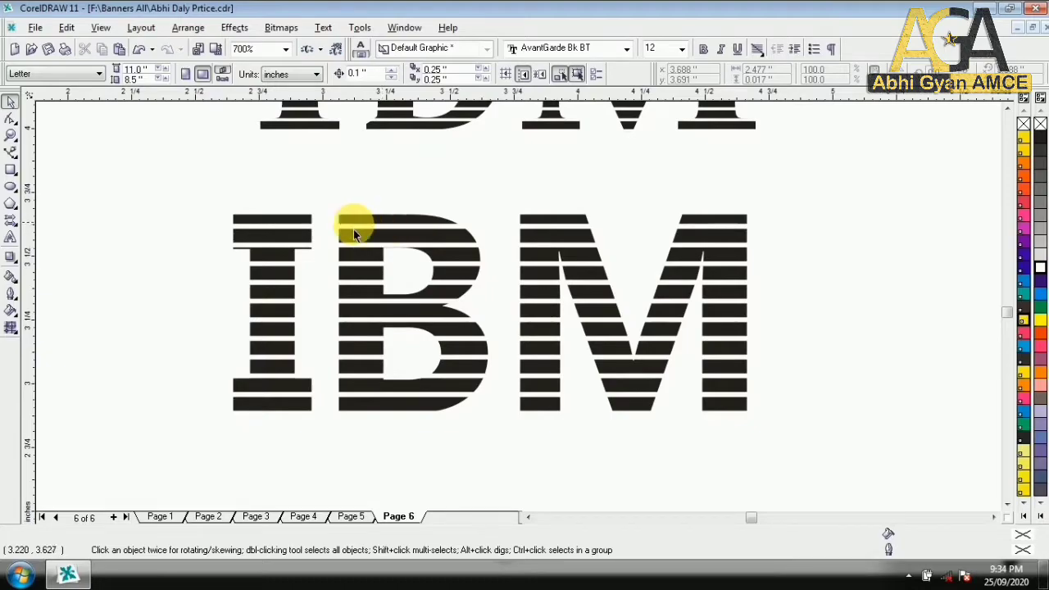
scroll(348, 242, "down", 1)
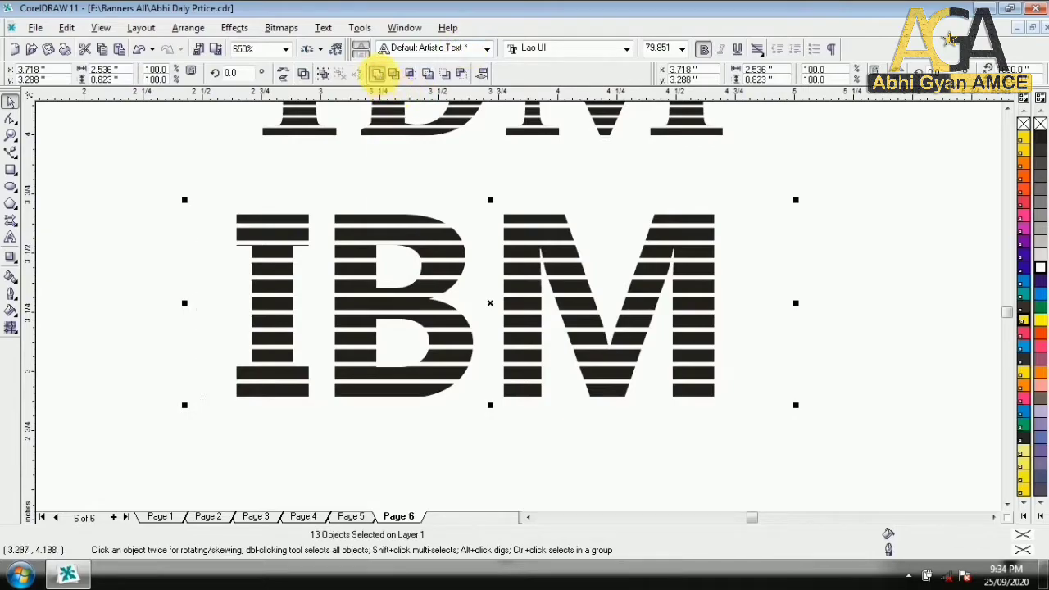
left_click(378, 74)
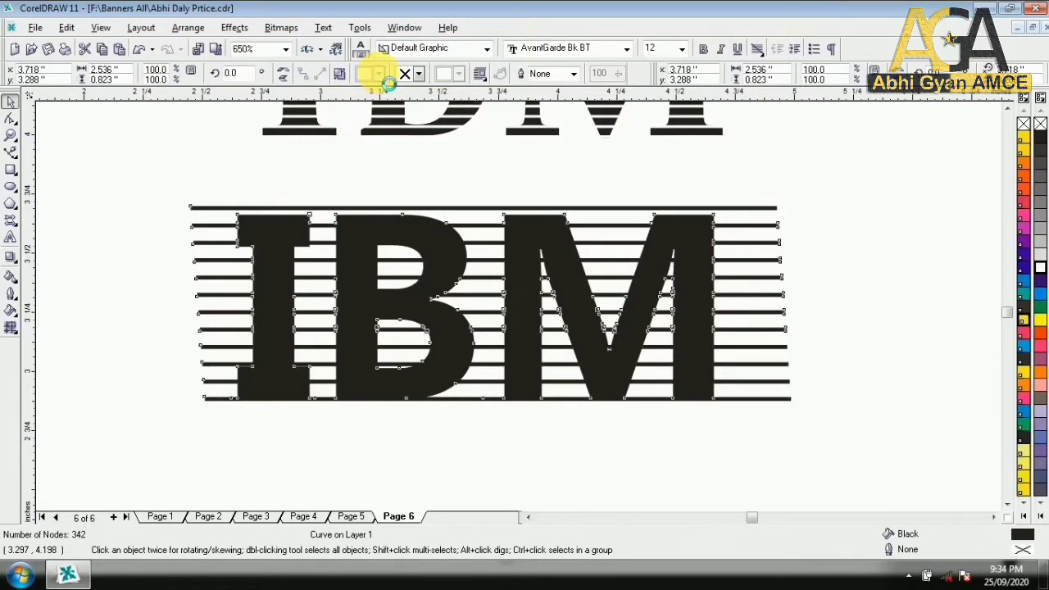
Try to trim the IBM letters with the white bars, then undo the trim
left_click_drag(134, 176, 812, 429)
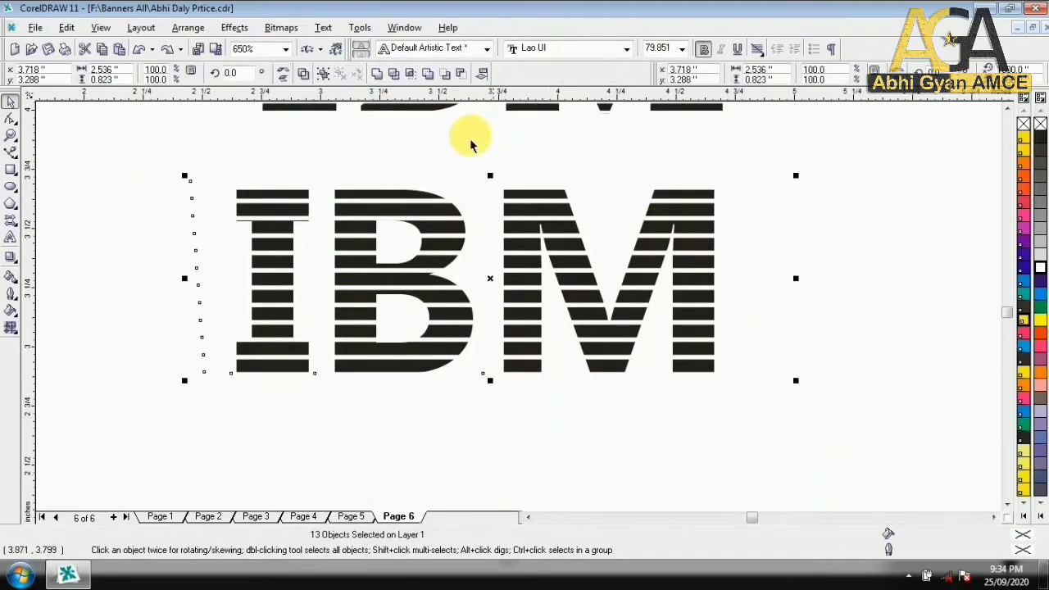
left_click(394, 74)
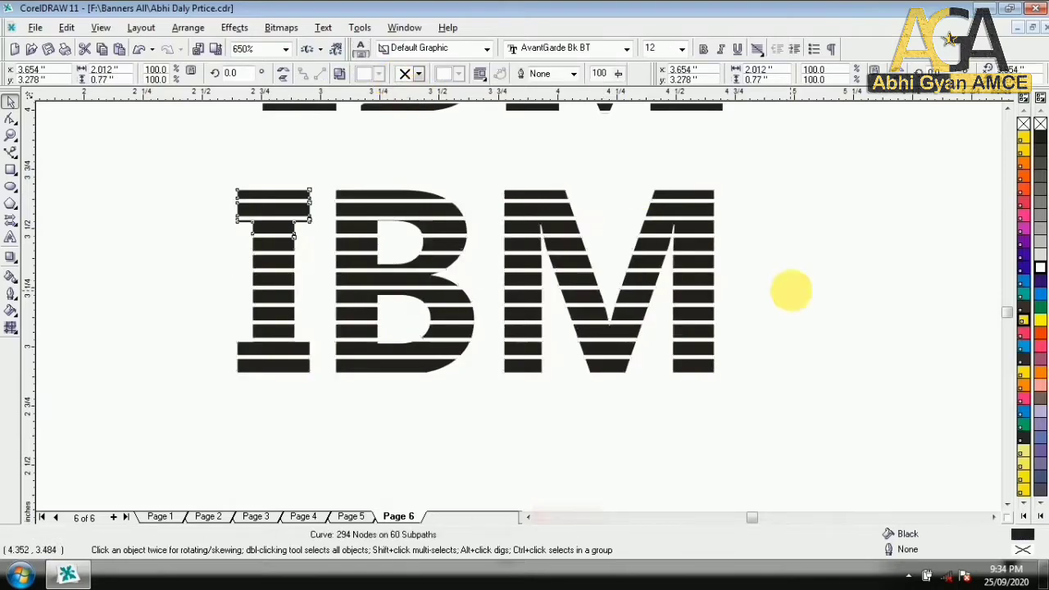
left_click(858, 260)
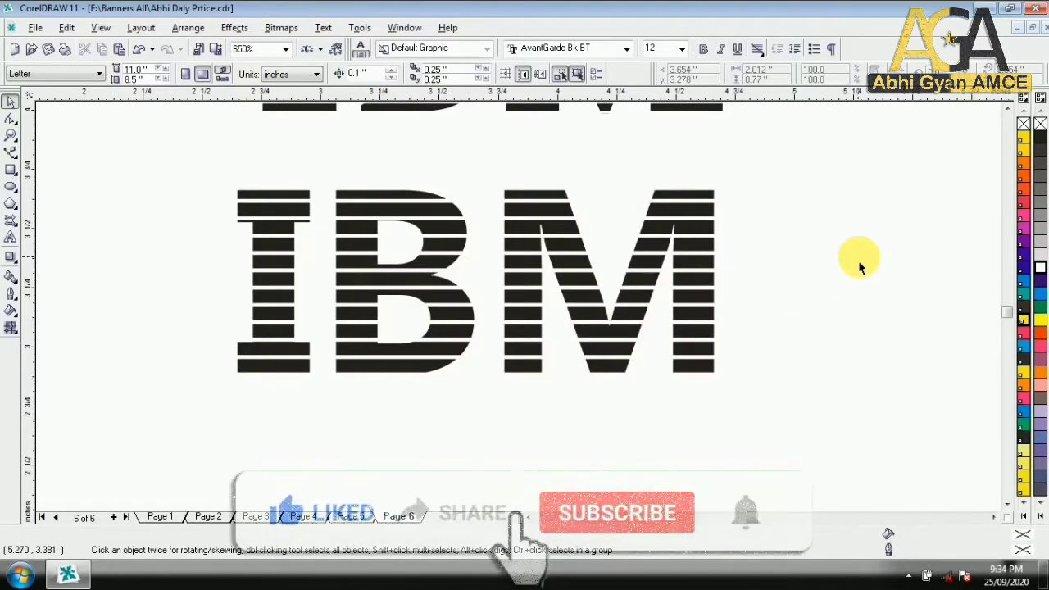
key("Tab")
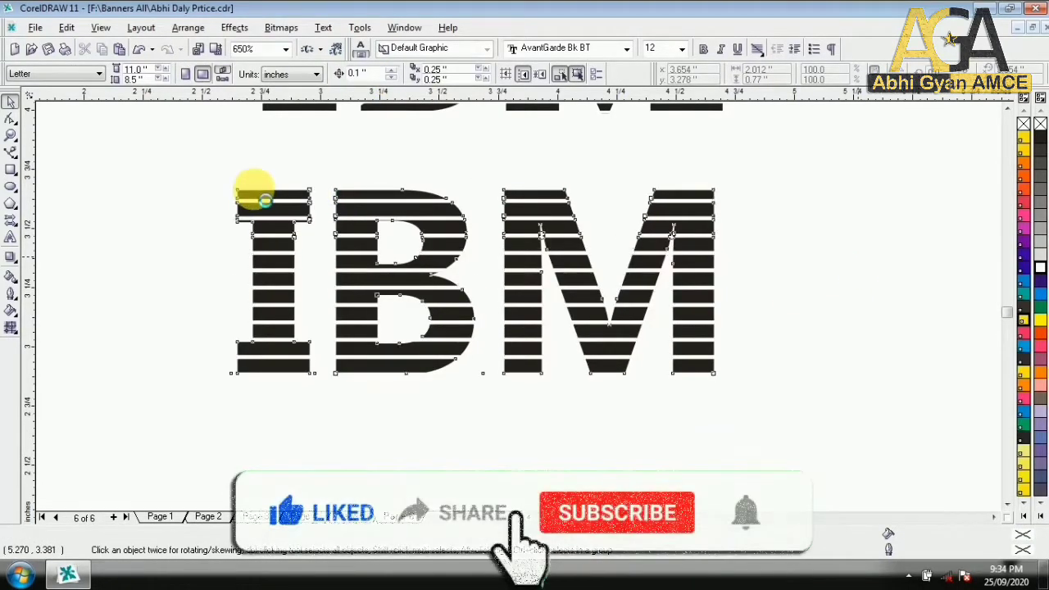
left_click(318, 205)
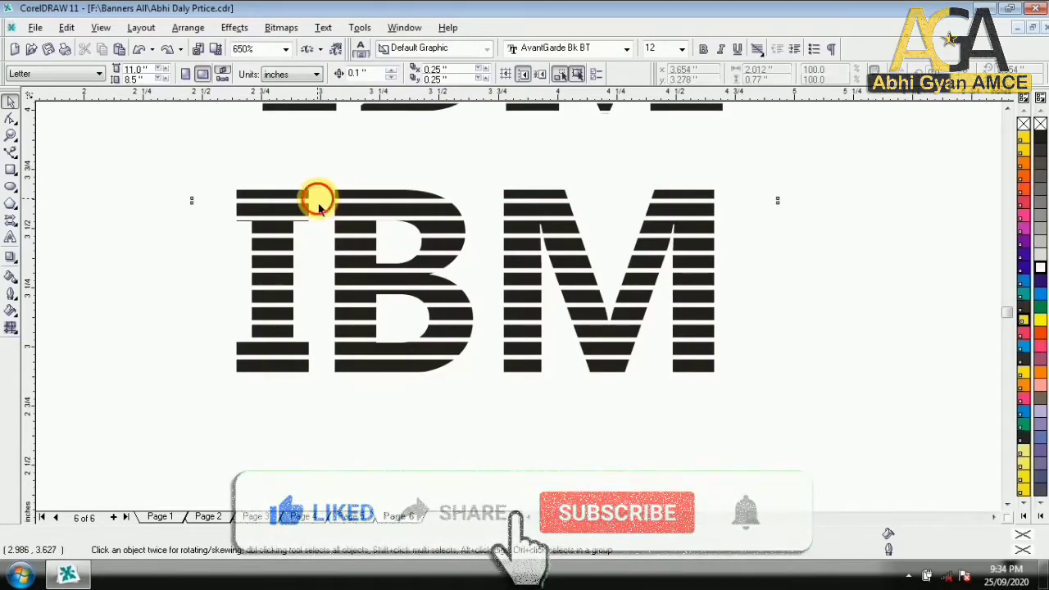
Try to intersect the IBM text with all the white bars
left_click_drag(150, 164, 880, 440)
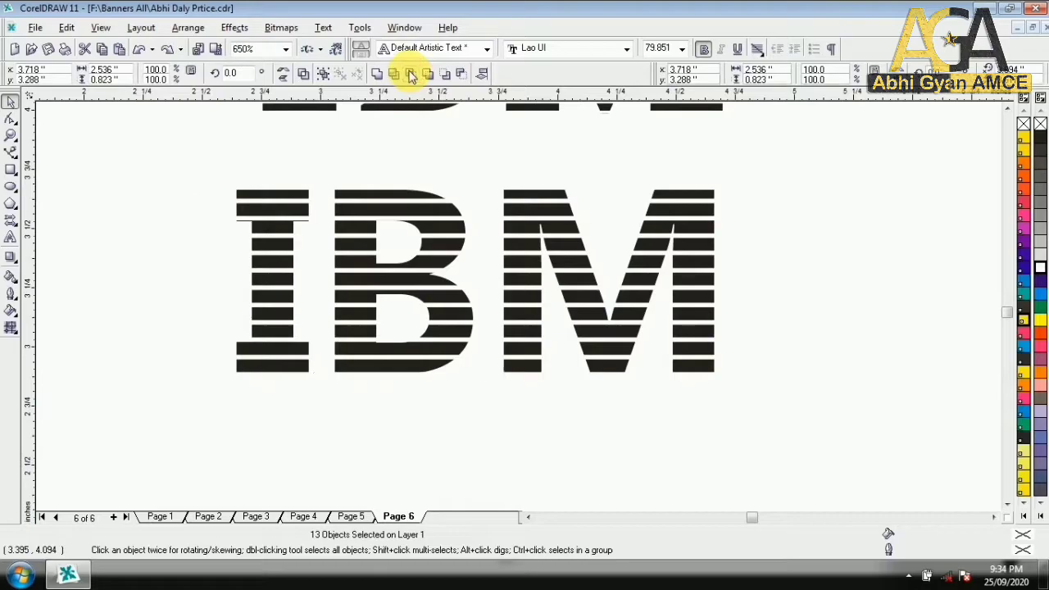
left_click(411, 76)
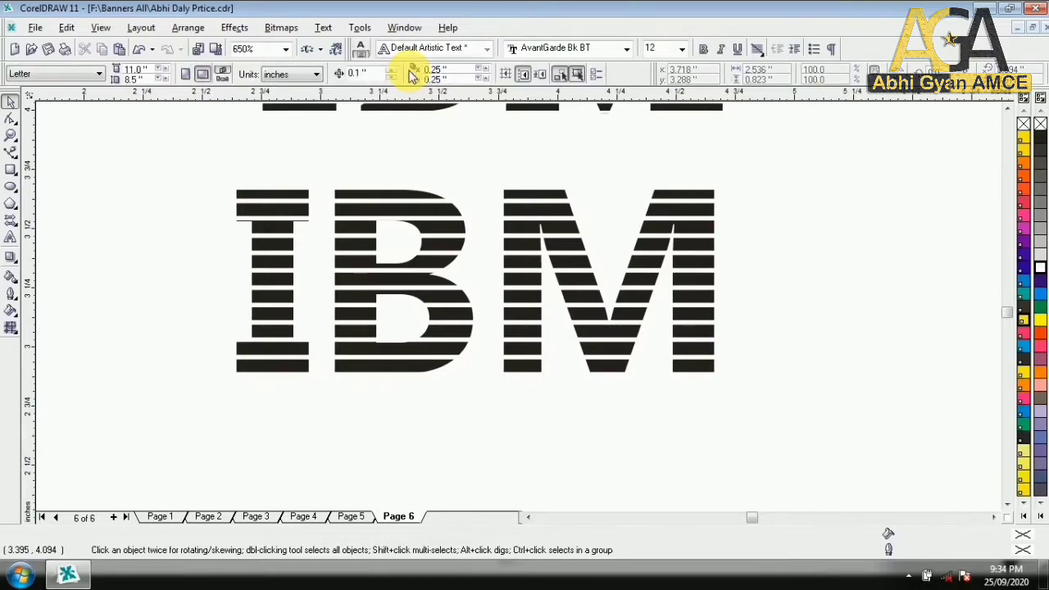
left_click(362, 218)
left_click(330, 202)
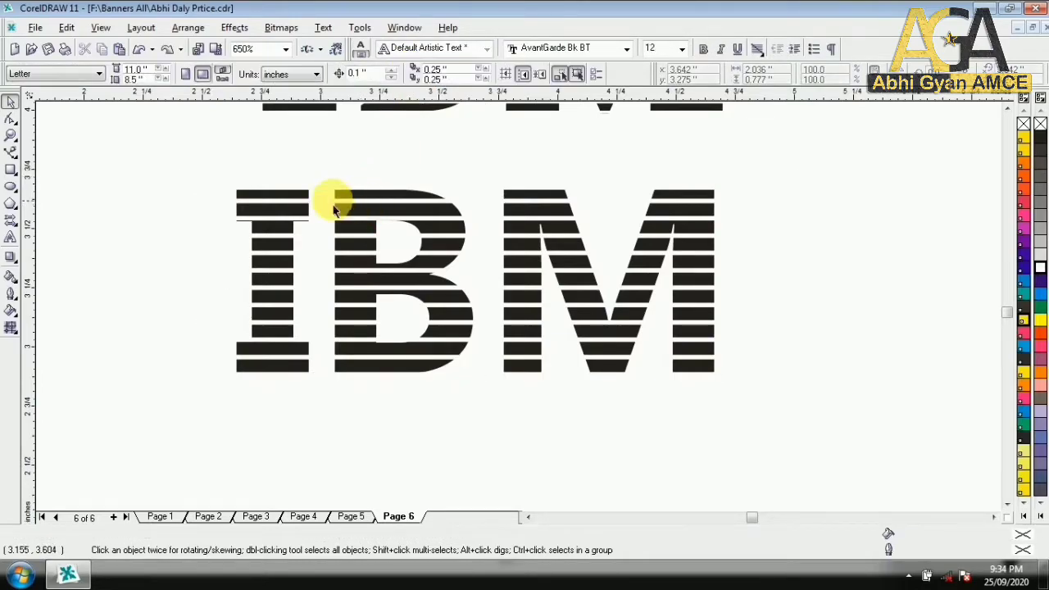
Try Front Minus Back on the IBM text and the white bars, then undo it
left_click_drag(760, 335, 766, 426)
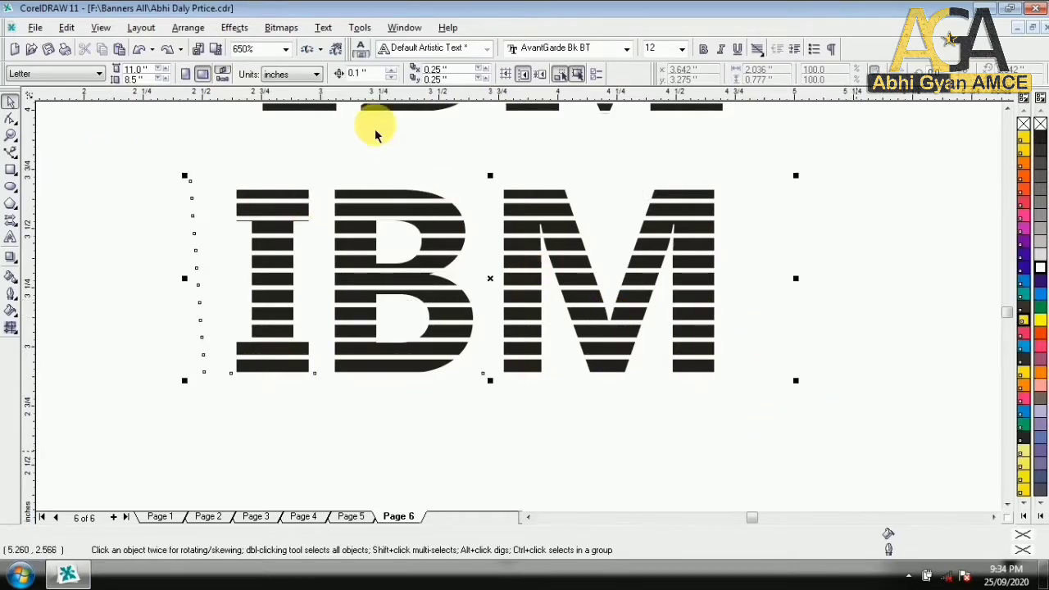
left_click(445, 79)
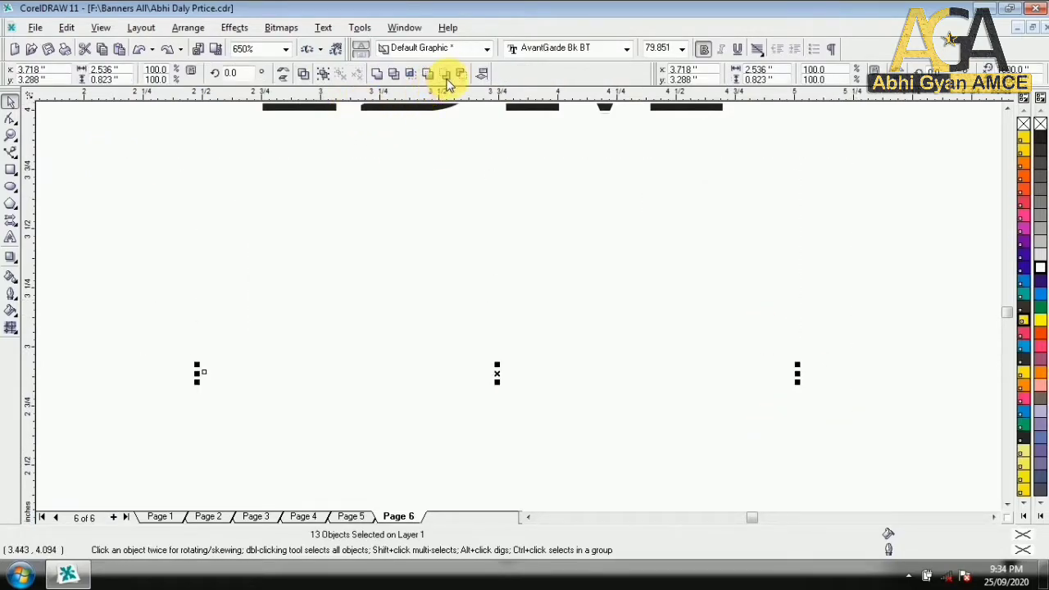
key("ctrl+z")
key("Escape")
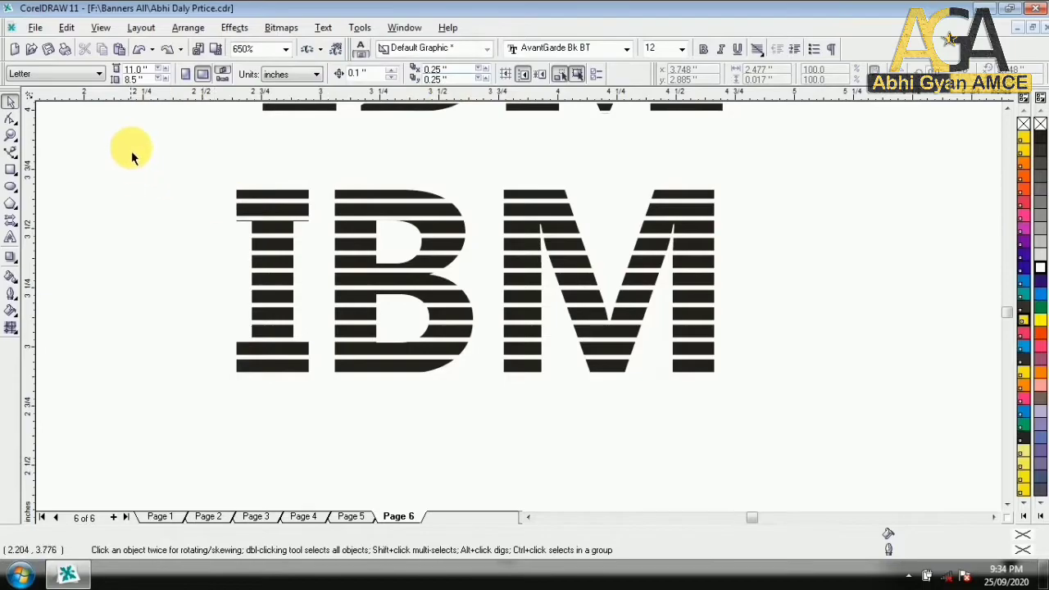
Trim the IBM text with all the white bars and move the resulting striped curve slightly aside from them
key("ctrl+a")
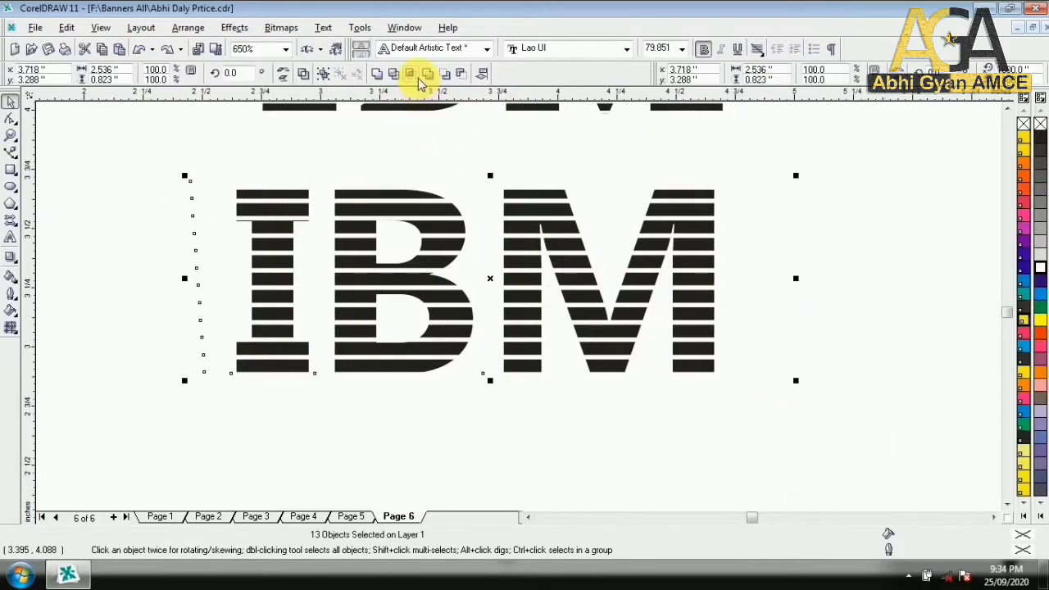
left_click(397, 74)
left_click_drag(253, 211, 364, 253)
left_click_drag(444, 304, 372, 269)
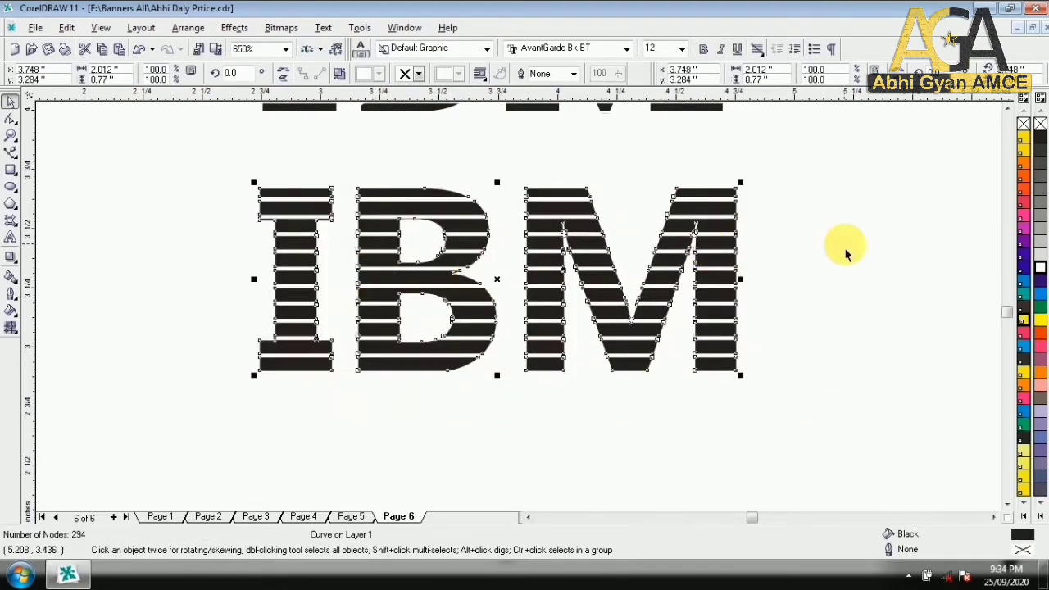
Export only the selected striped IBM curve to the Desktop as a JPEG named IBM
left_click(378, 227)
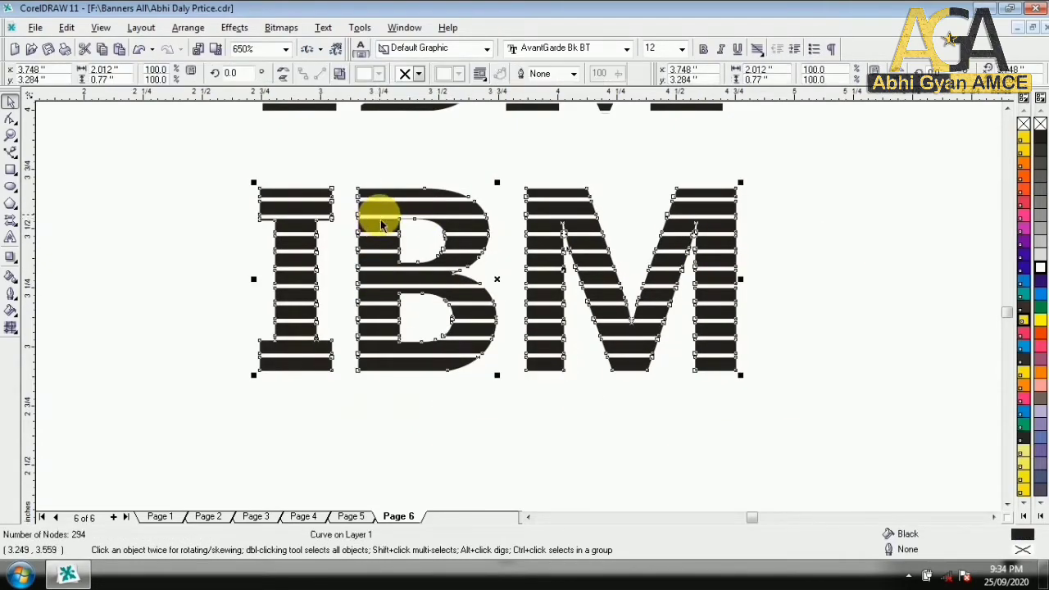
key("ctrl+e")
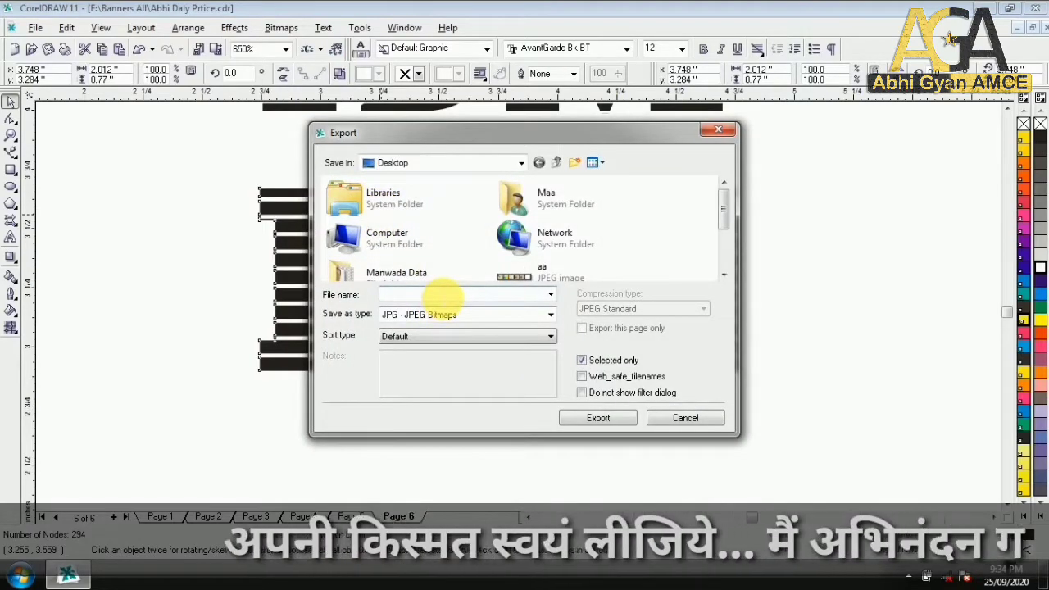
left_click(439, 294)
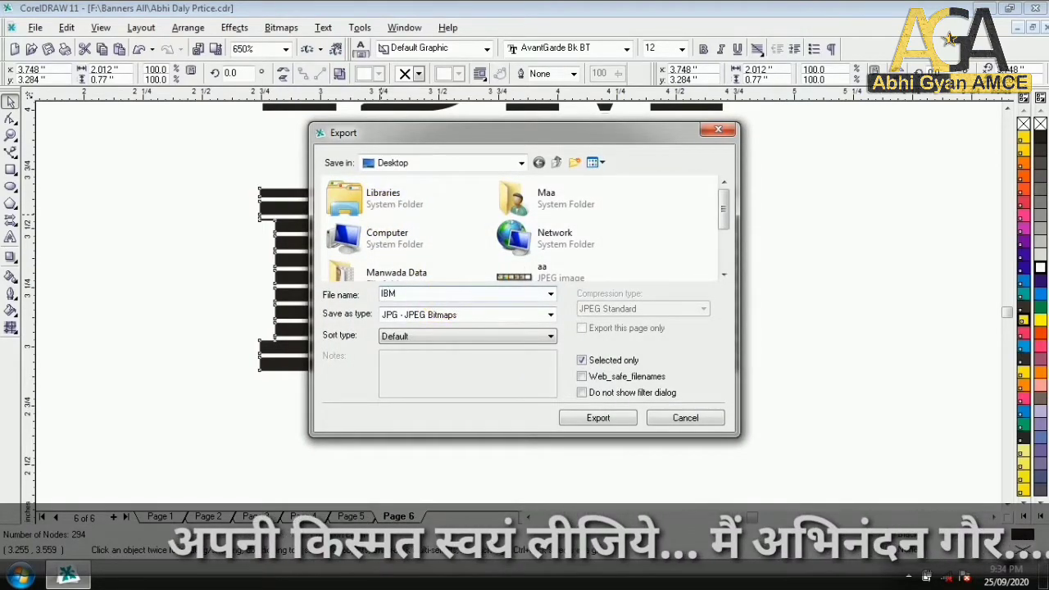
left_click(597, 419)
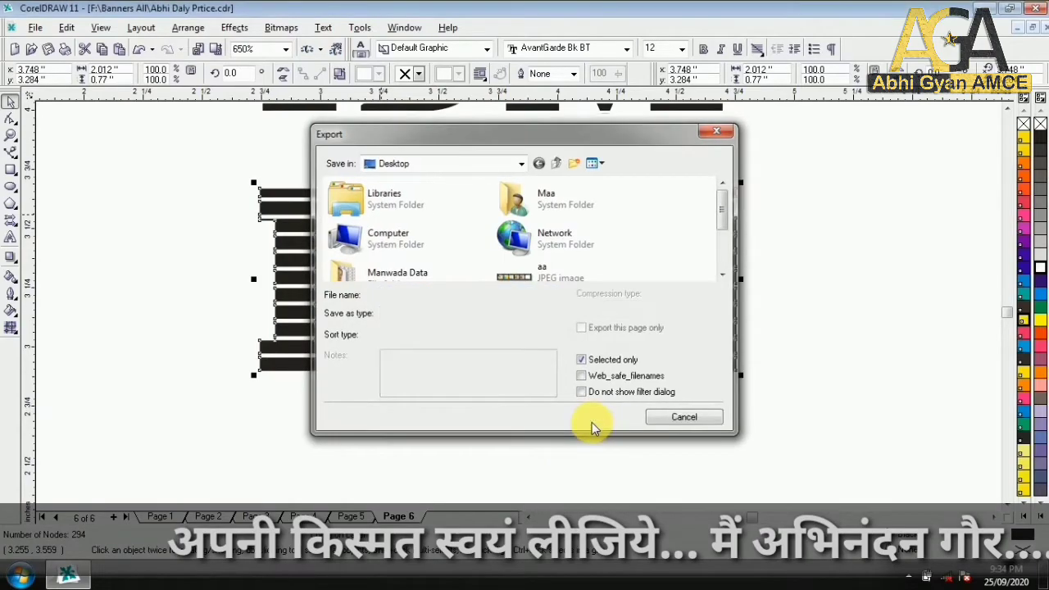
left_click(498, 437)
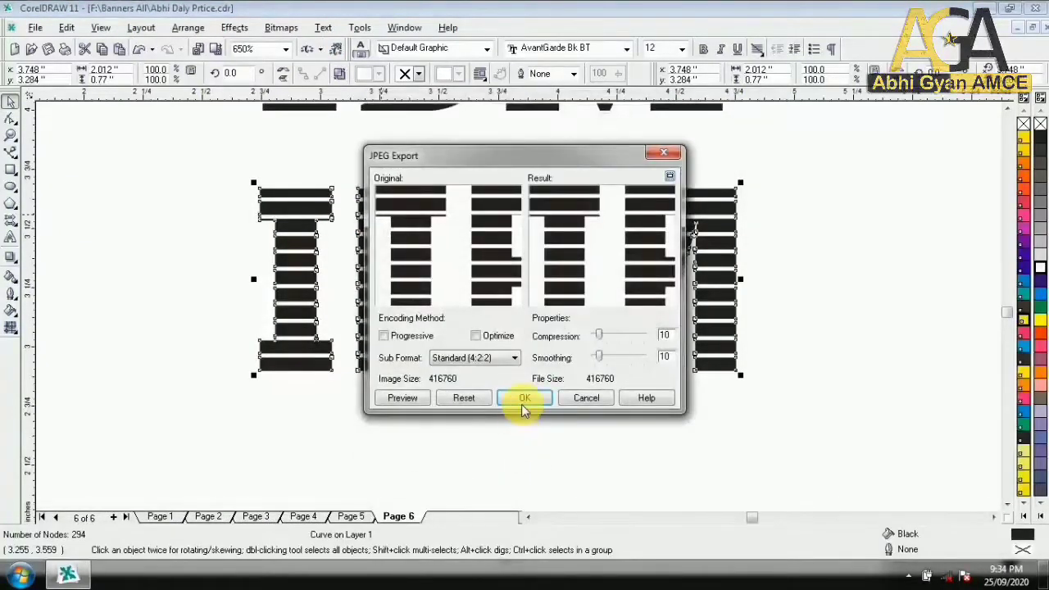
left_click(522, 391)
Open the exported IBM image from the desktop, inspect its stripes up close, and return to CorelDRAW
left_click(1001, 9)
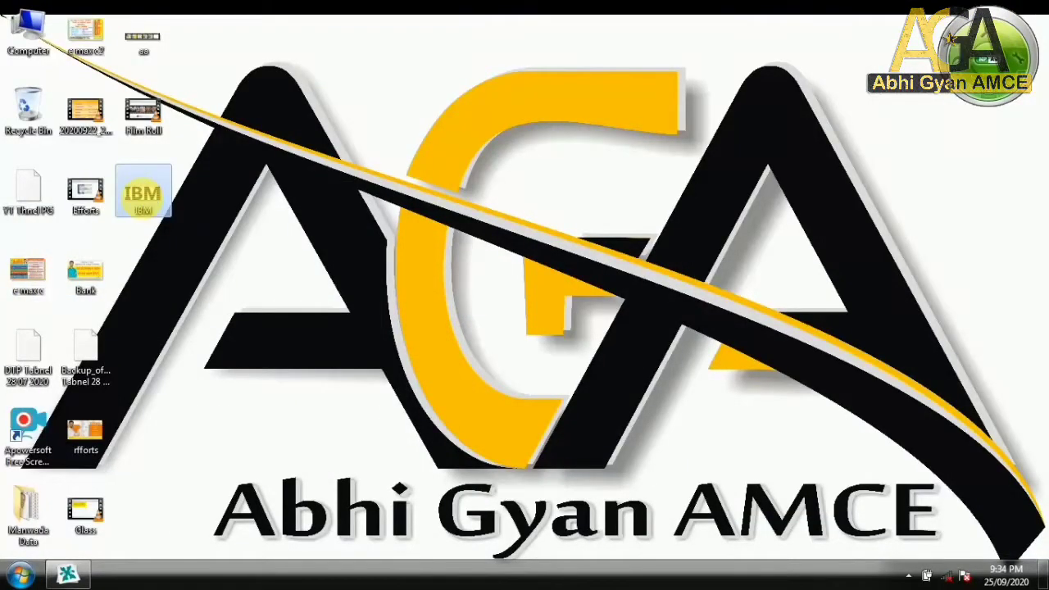
double_click(143, 203)
scroll(500, 320, "up", 2)
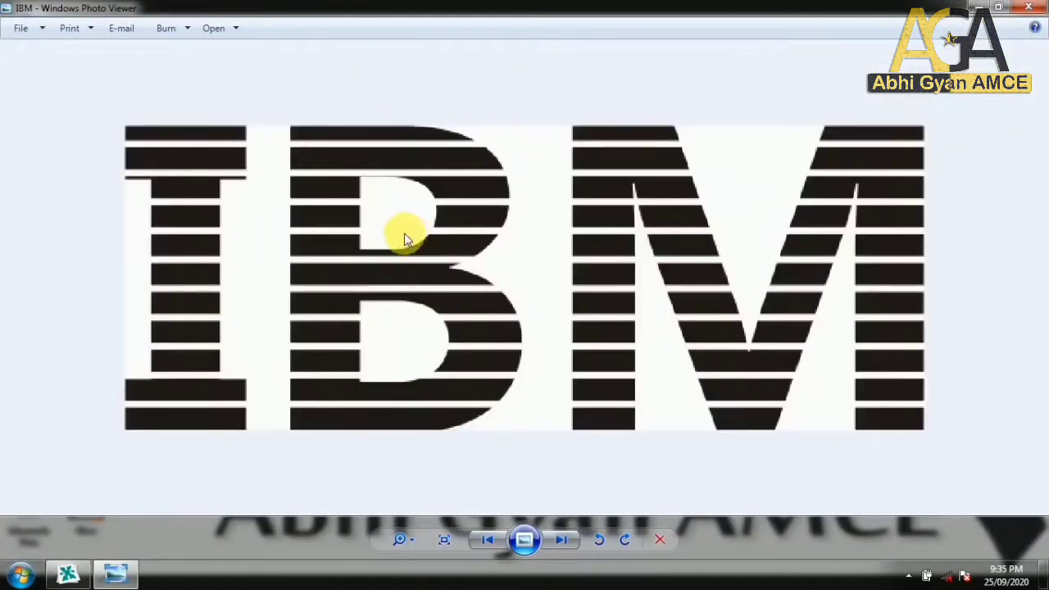
scroll(408, 236, "down", 3)
scroll(519, 265, "up", 3)
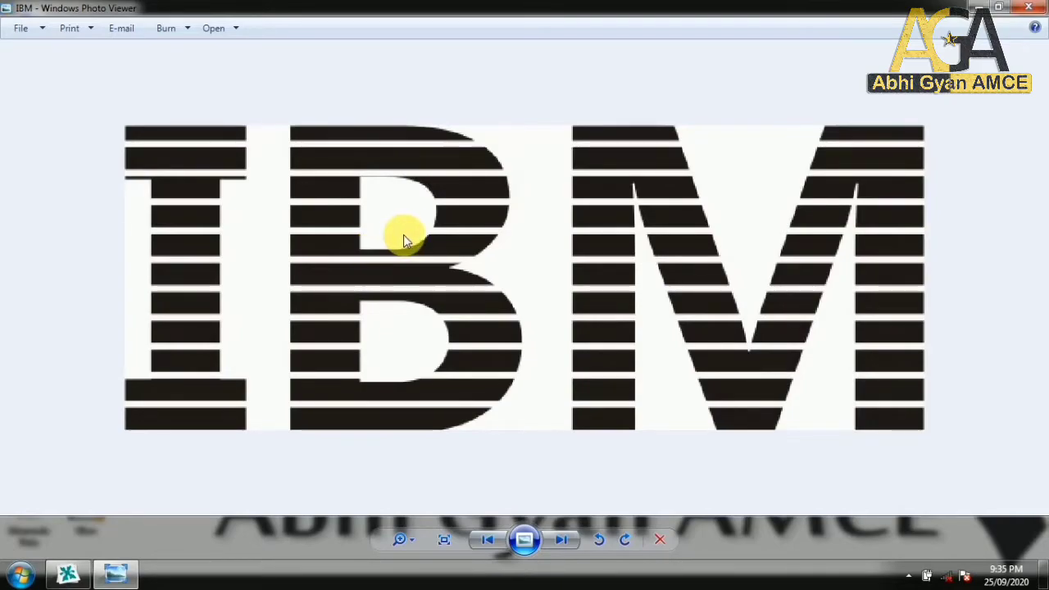
scroll(403, 235, "down", 3)
scroll(457, 234, "up", 2)
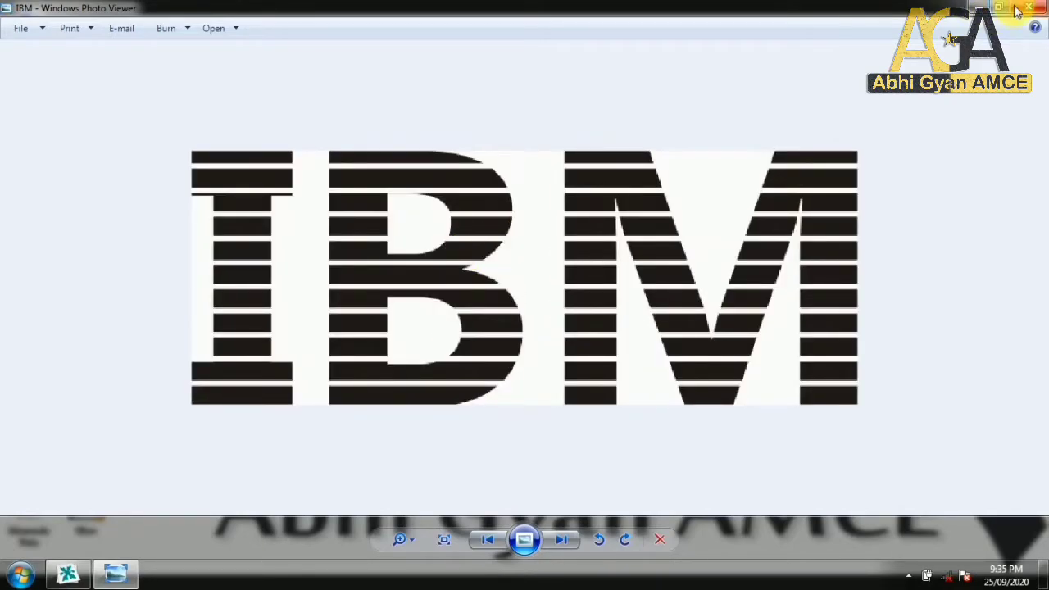
left_click(1018, 9)
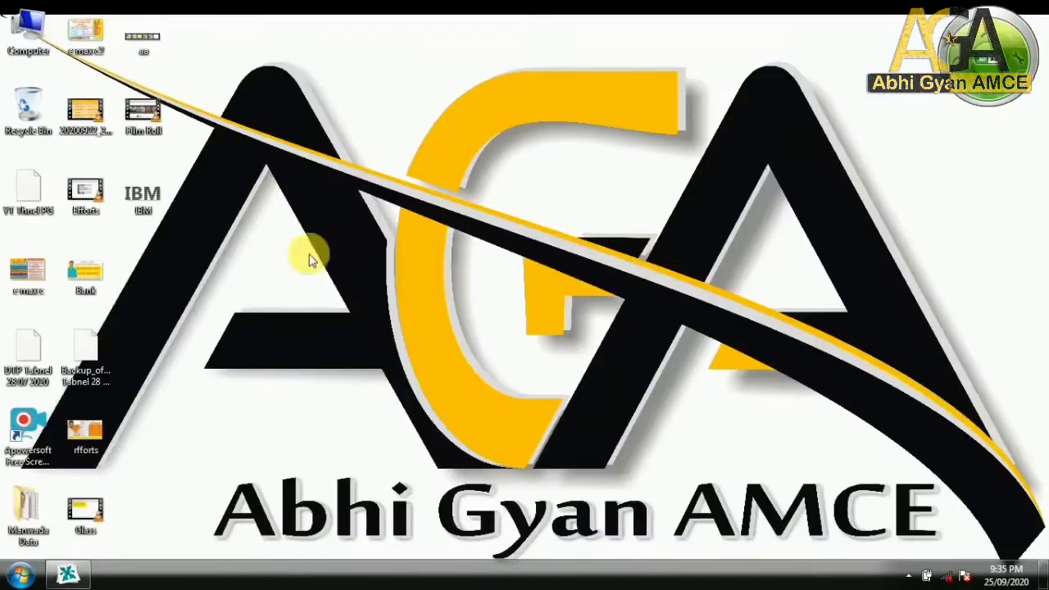
left_click(70, 576)
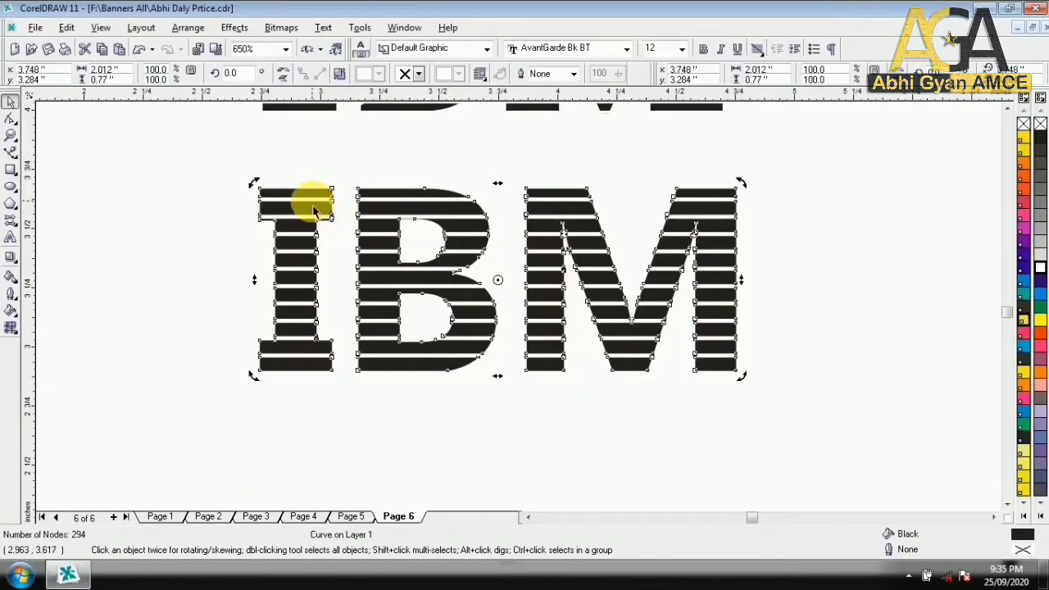
Undo the move and the trim of the striped IBM curve to get back the editable text under the white bars
left_click(187, 255)
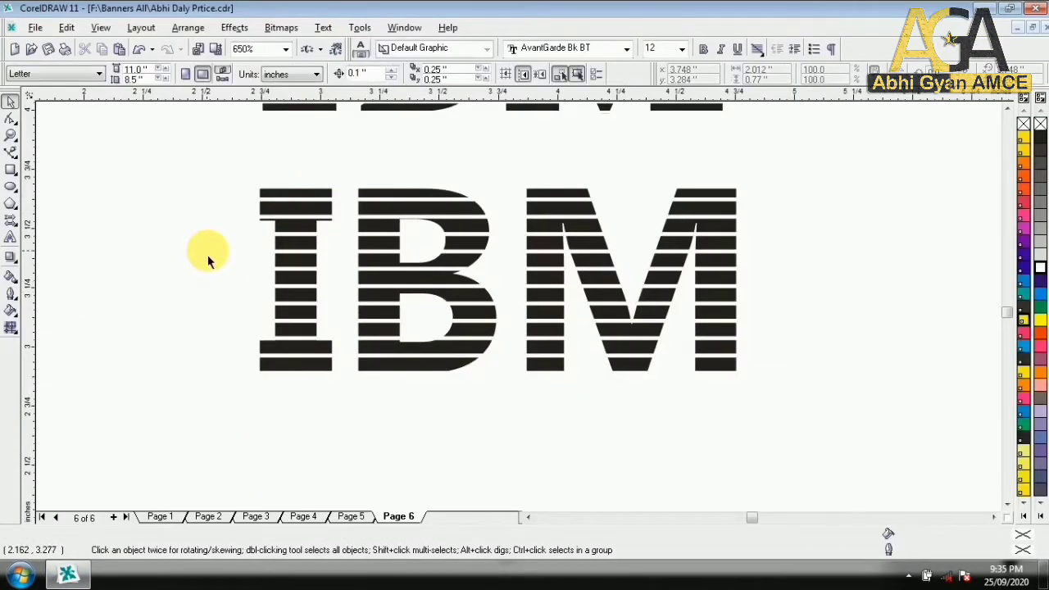
left_click(284, 199)
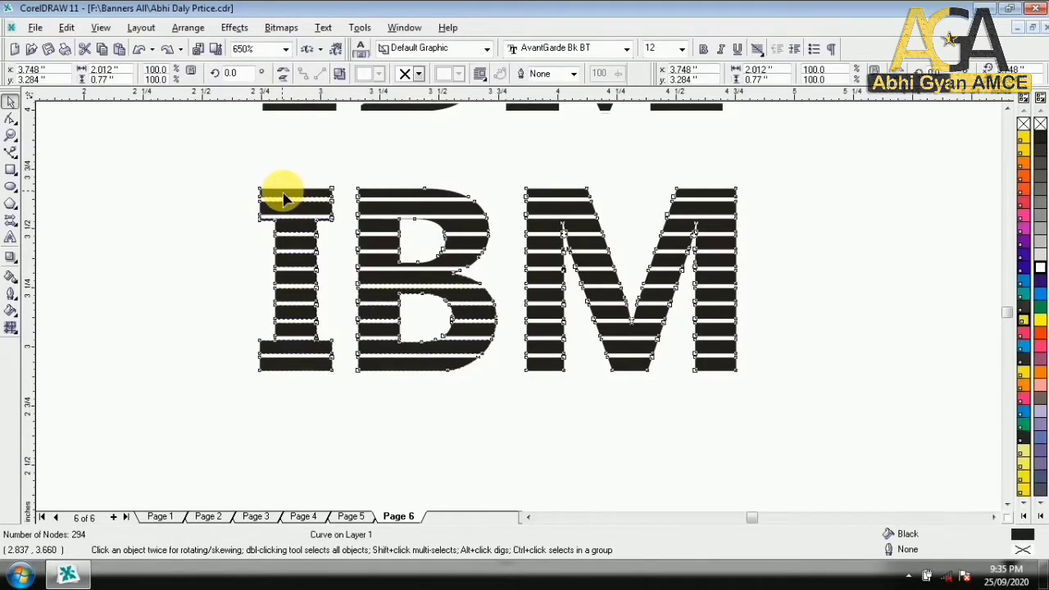
key("F10")
key("ctrl+z")
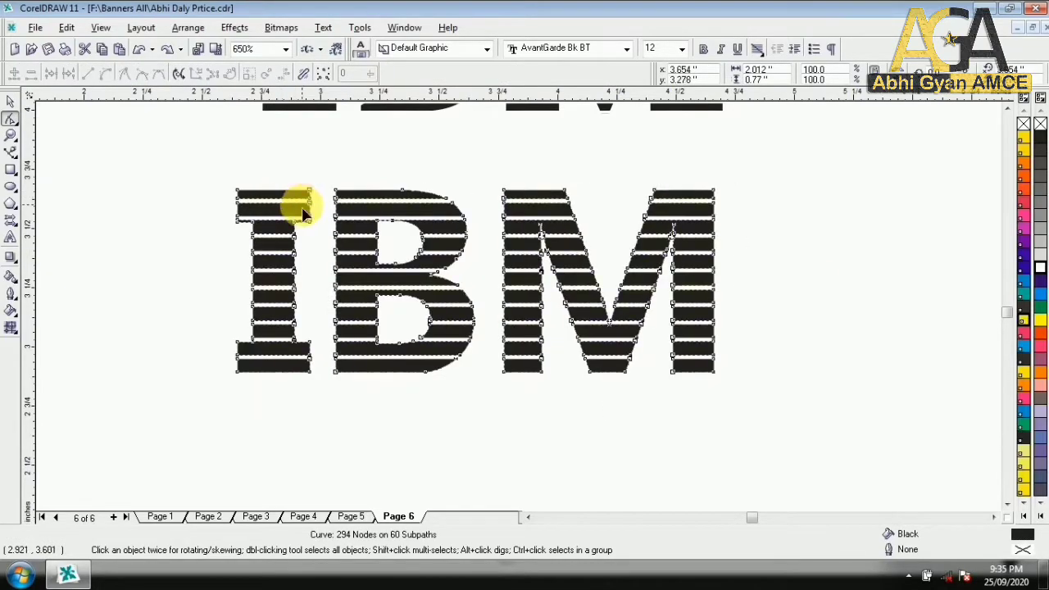
left_click(281, 201)
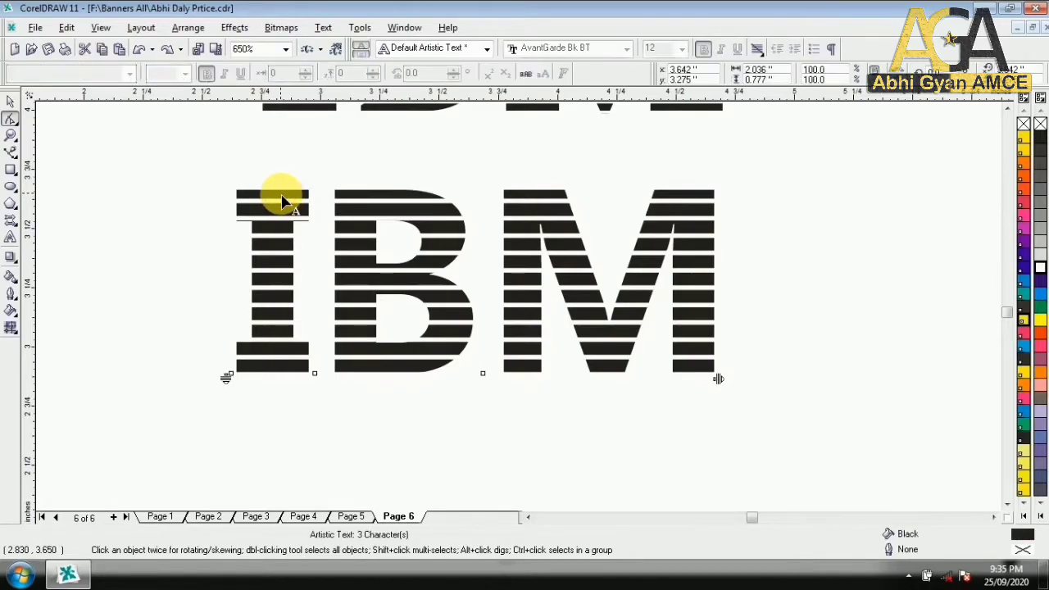
key("space")
Replace the IBM text with AMCE in capitals and send it behind the white bars
left_click(263, 192)
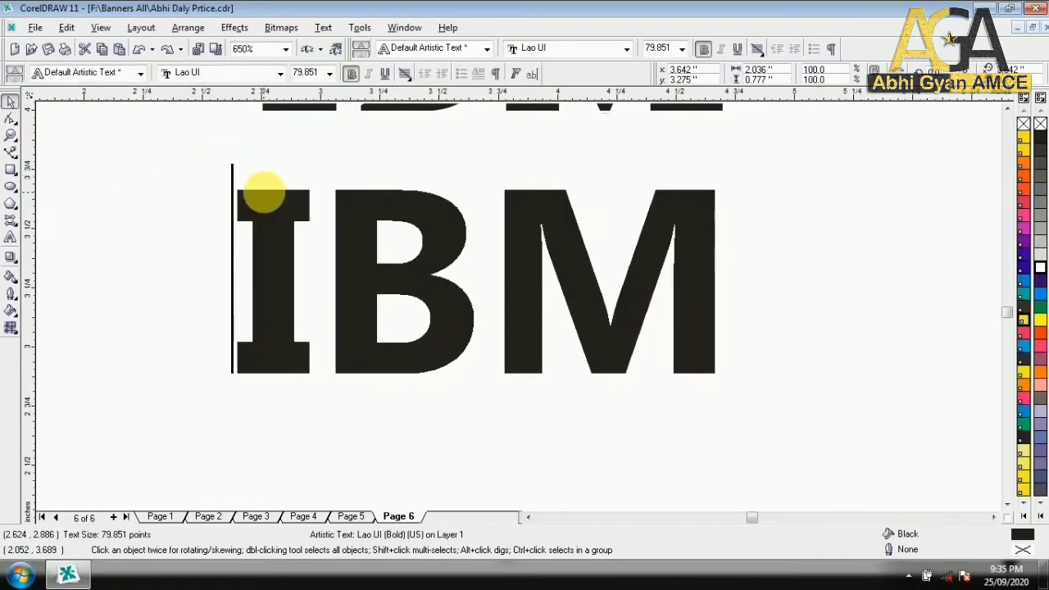
double_click(262, 199)
left_click_drag(245, 258, 703, 318)
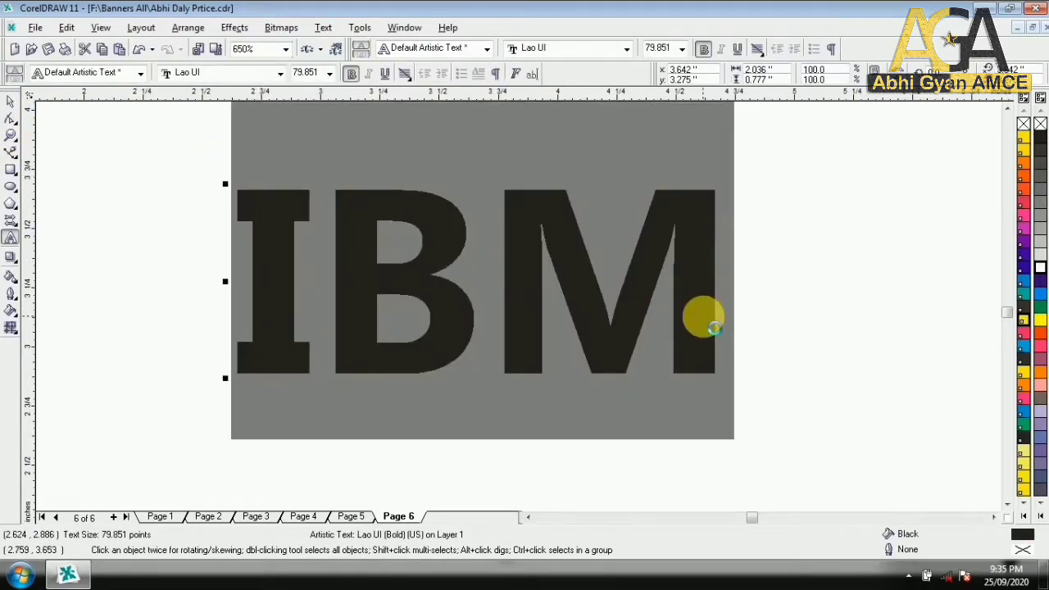
type("amce")
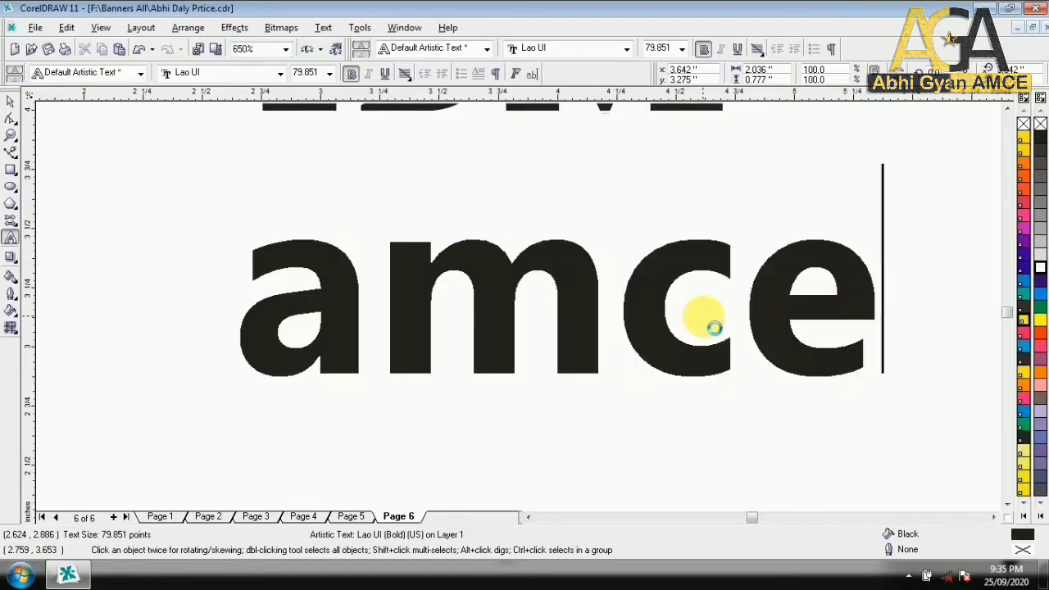
key("BackSpace")
key("BackSpace")
key("BackSpace")
key("BackSpace")
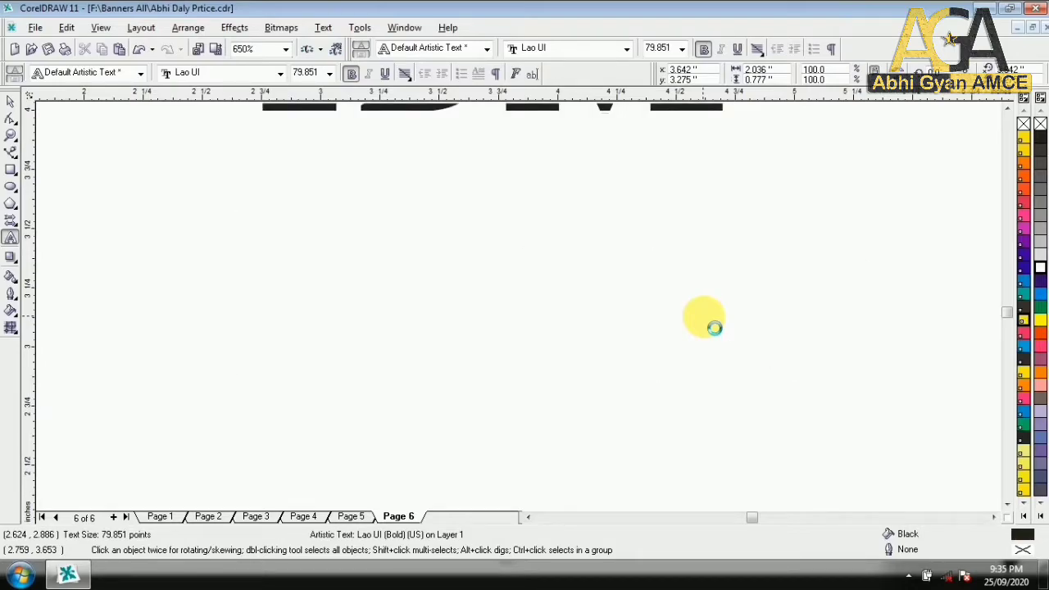
type("AMCE")
left_click(11, 100)
key("shift+Page_Down")
Position the AMCE text under the white bars, scale it to about 71.9 pt and narrow it to about 2.535 inches
left_click_drag(875, 292, 761, 293)
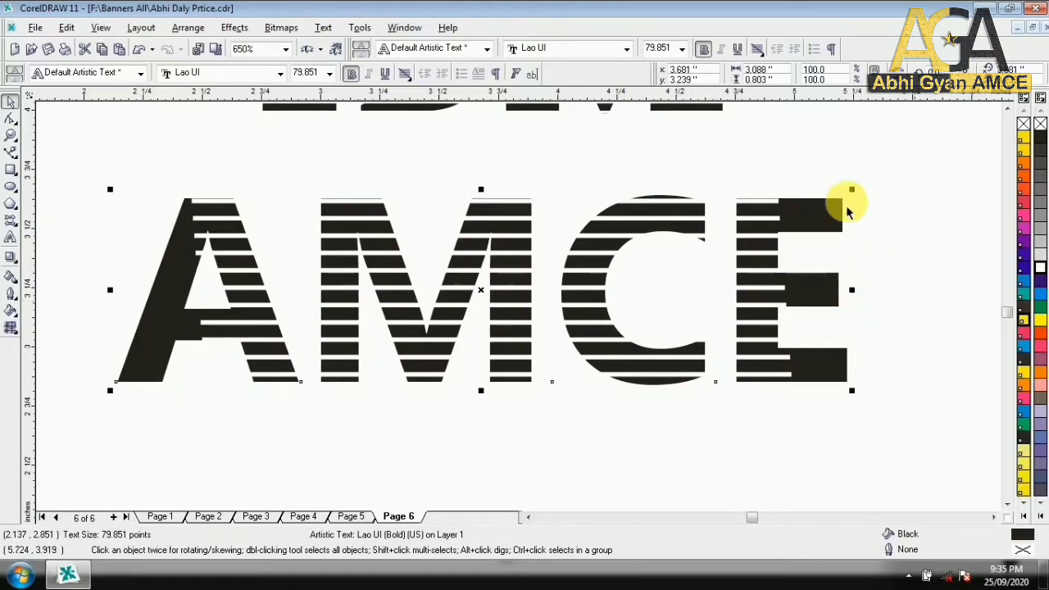
left_click_drag(860, 403, 779, 409)
left_click_drag(444, 280, 477, 285)
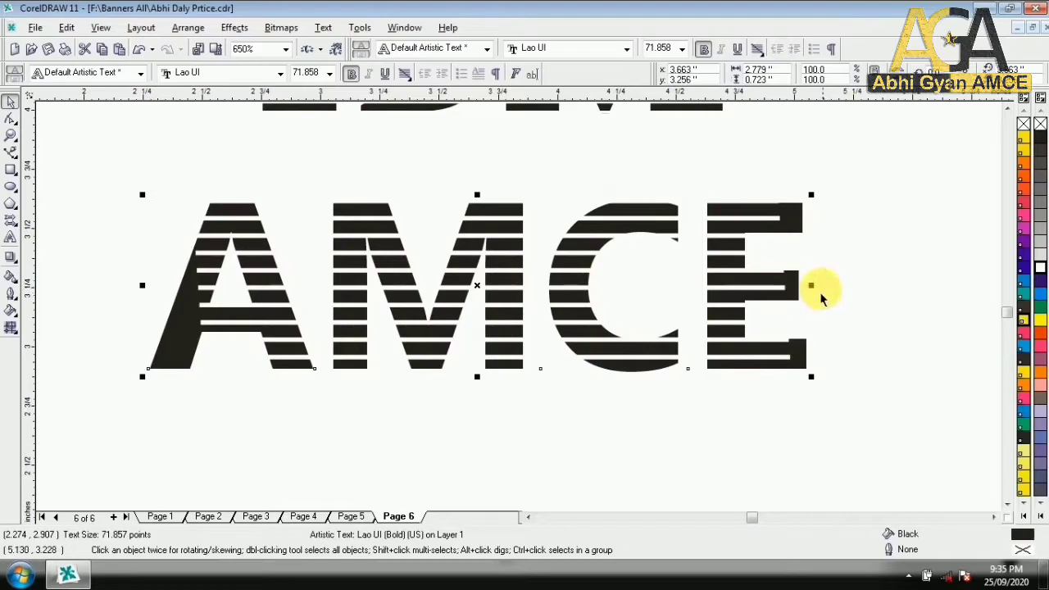
left_click_drag(807, 288, 753, 287)
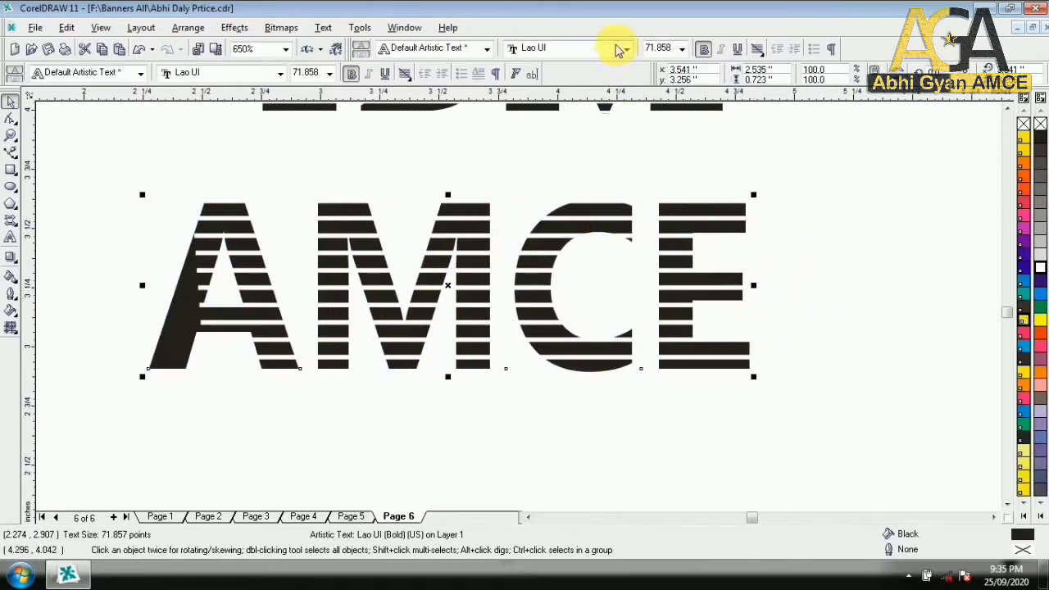
Try the AMCE text in Book Antiqua with bold turned off
left_click(625, 49)
left_click(564, 98)
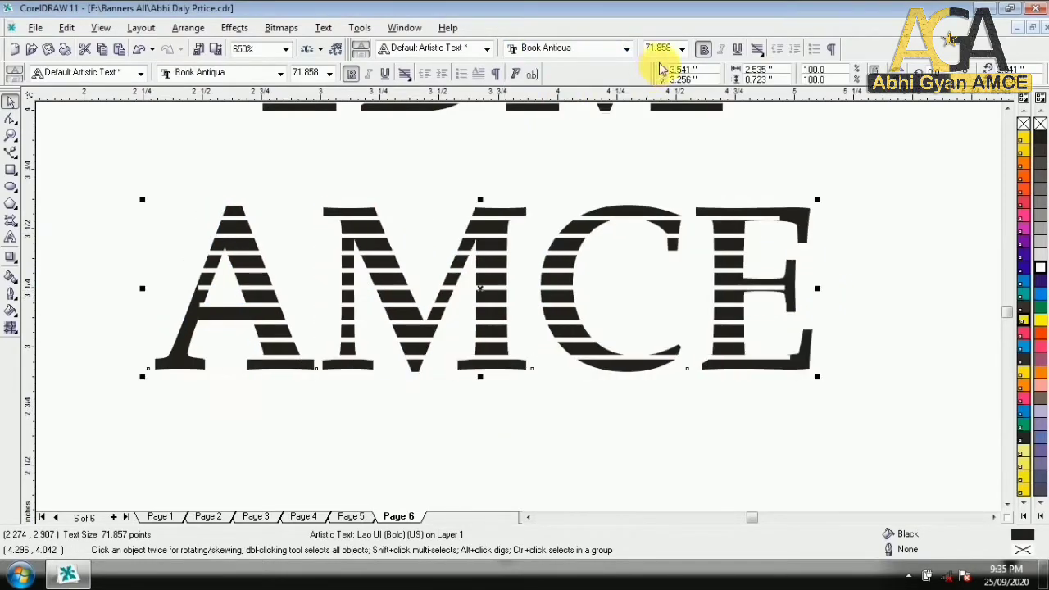
left_click(702, 48)
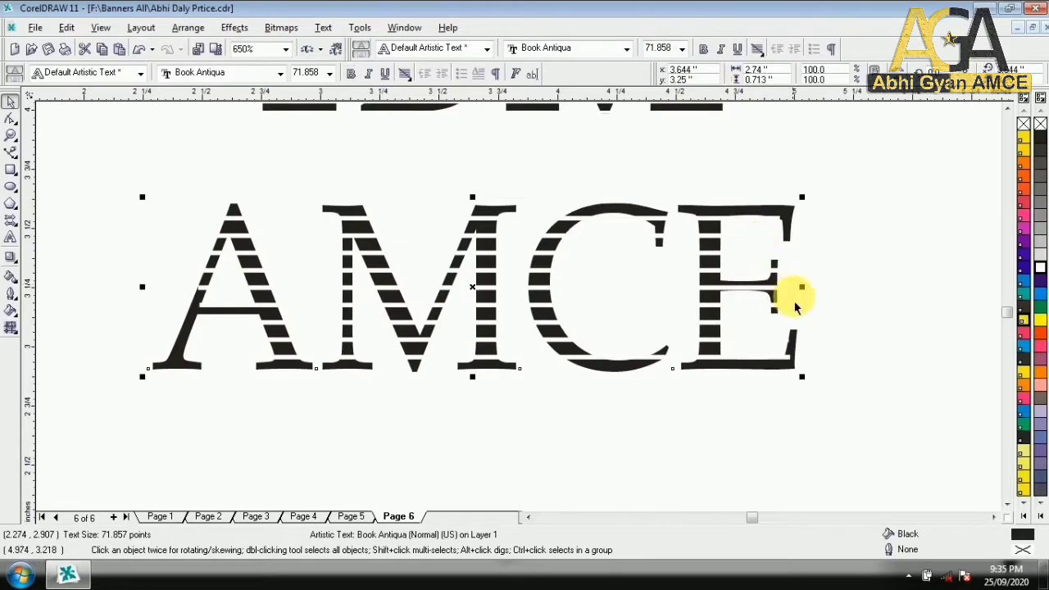
Set the AMCE text in Andalus and resize it to about 76.6 pt and 2.2 inches wide to fit the bars
left_click(625, 48)
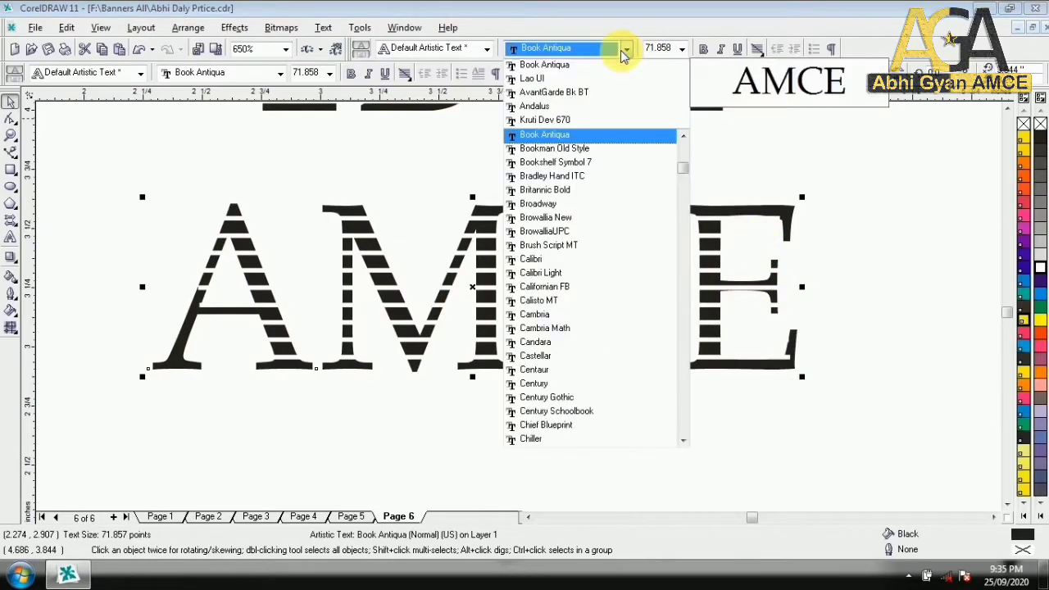
left_click(566, 108)
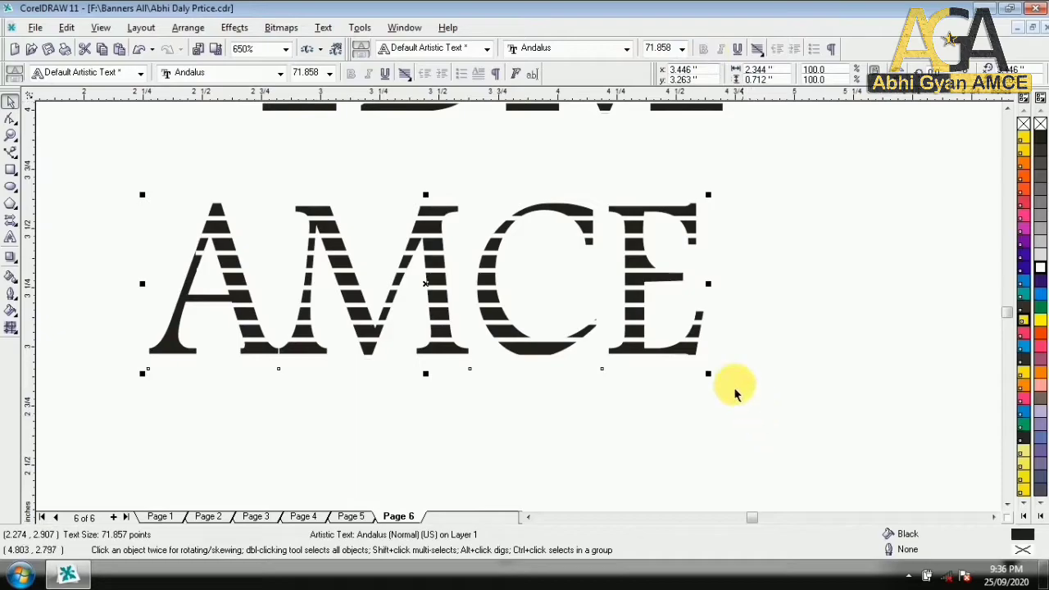
left_click_drag(708, 373, 747, 392)
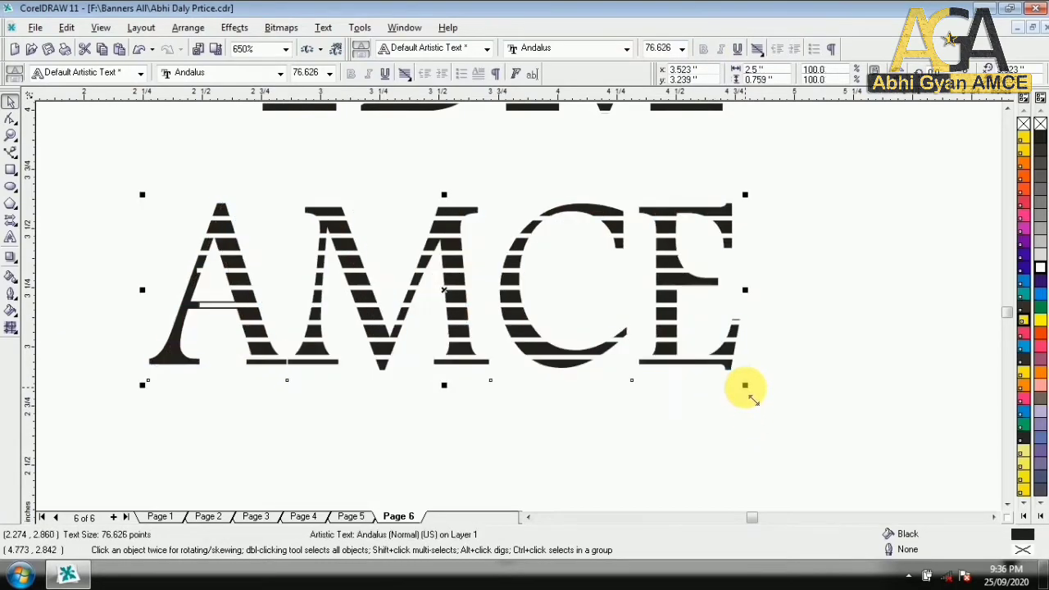
left_click_drag(145, 297, 215, 290)
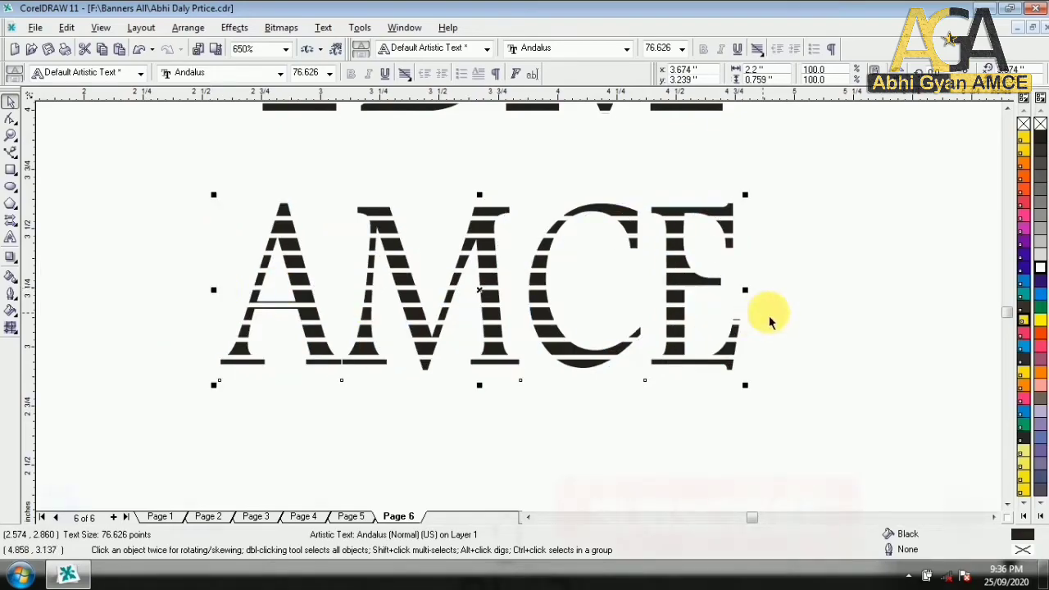
left_click(797, 307)
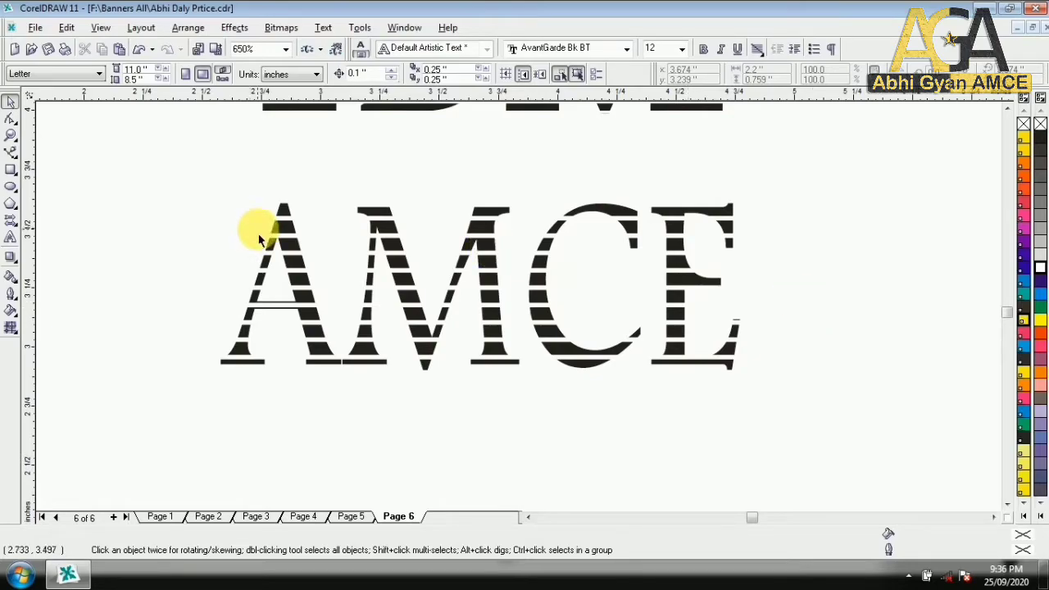
Try blue, cyan, red and yellow as both fill and outline colour of the AMCE text
left_click(277, 211)
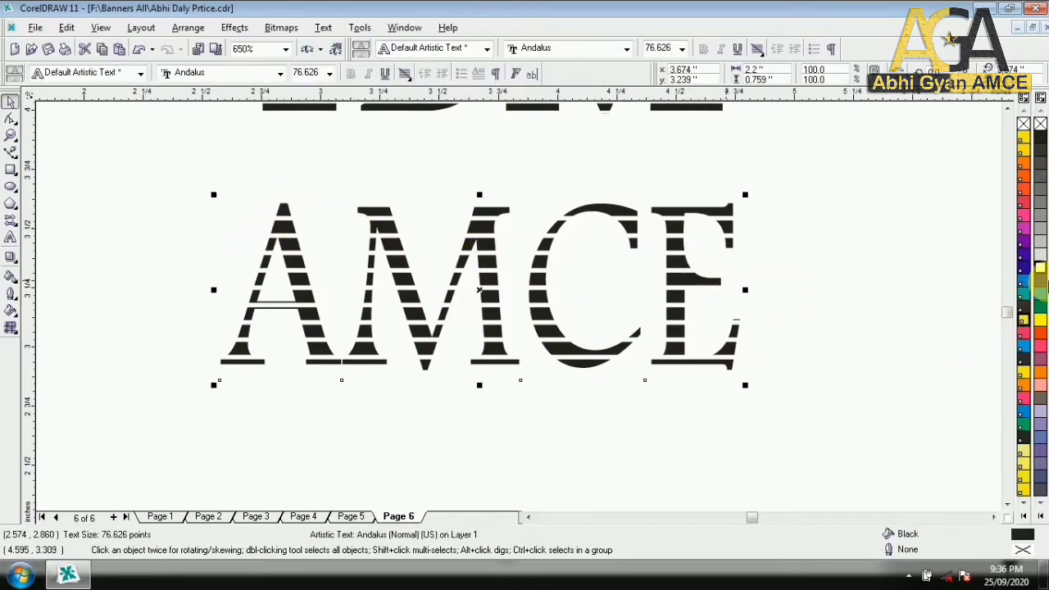
right_click(1043, 282)
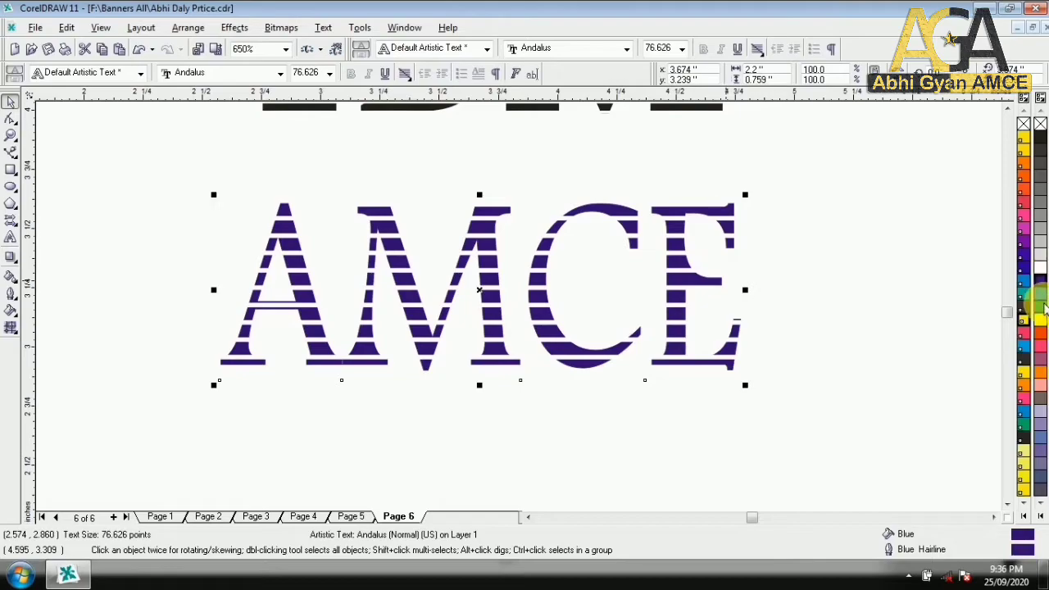
left_click(1041, 298)
right_click(1041, 299)
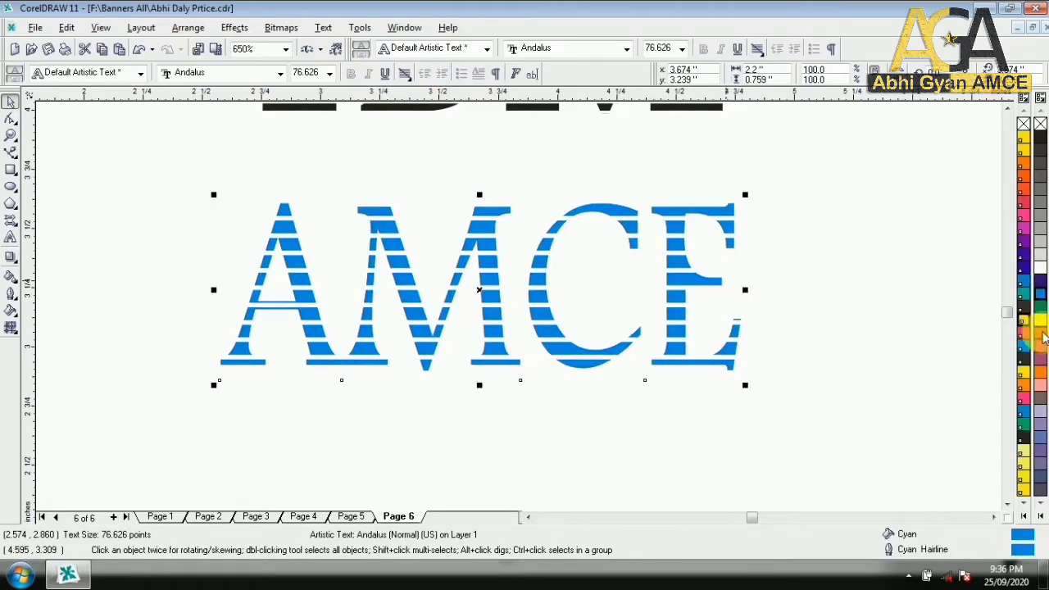
left_click(1042, 336)
right_click(1042, 336)
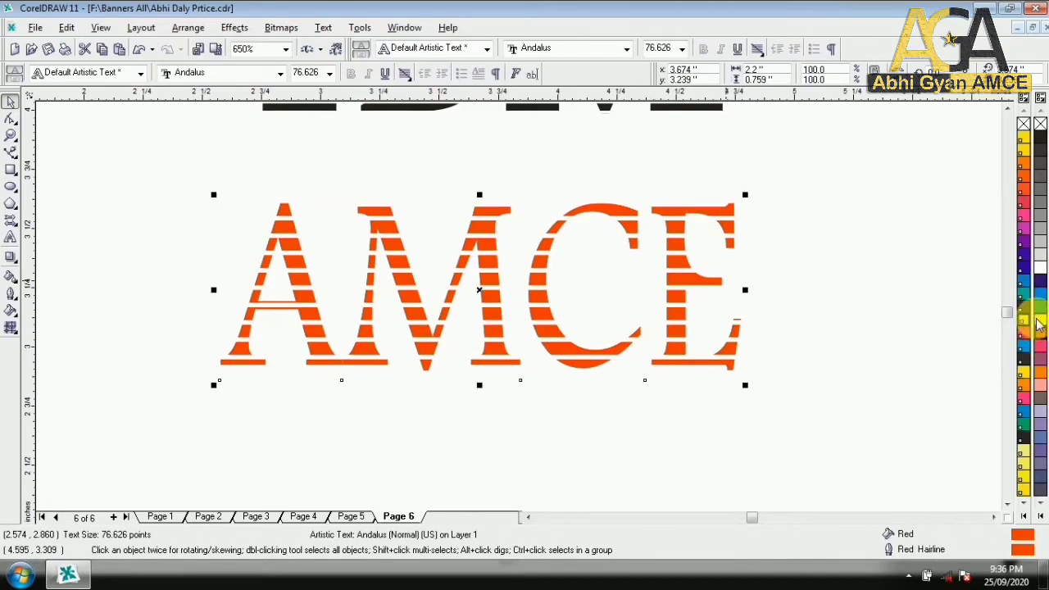
left_click(1039, 323)
right_click(1039, 324)
Colour both the fill and the outline of the AMCE text 30% Black
left_click(1042, 259)
left_click(1039, 231)
right_click(1039, 231)
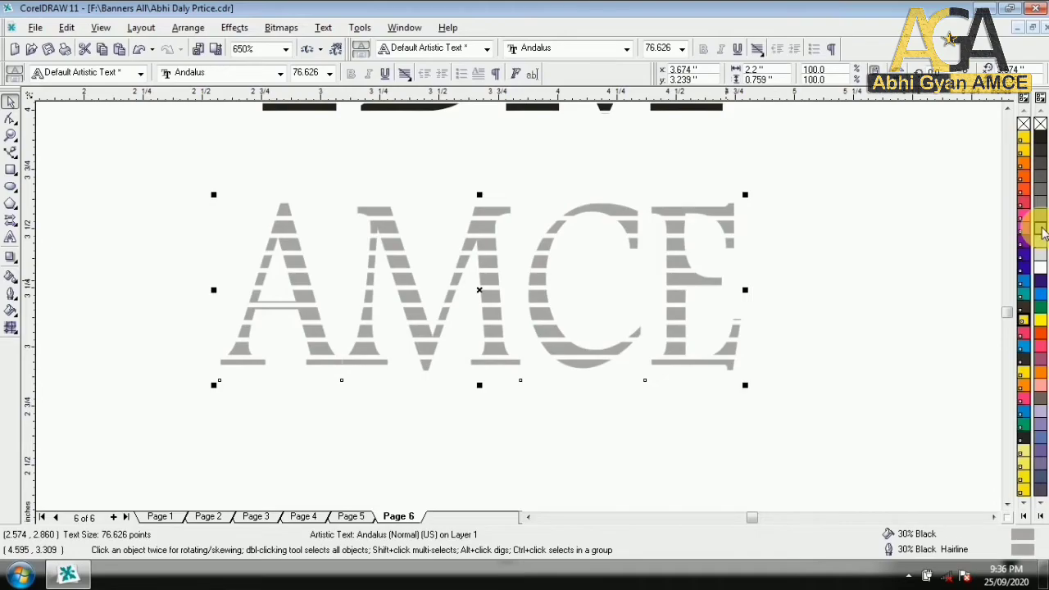